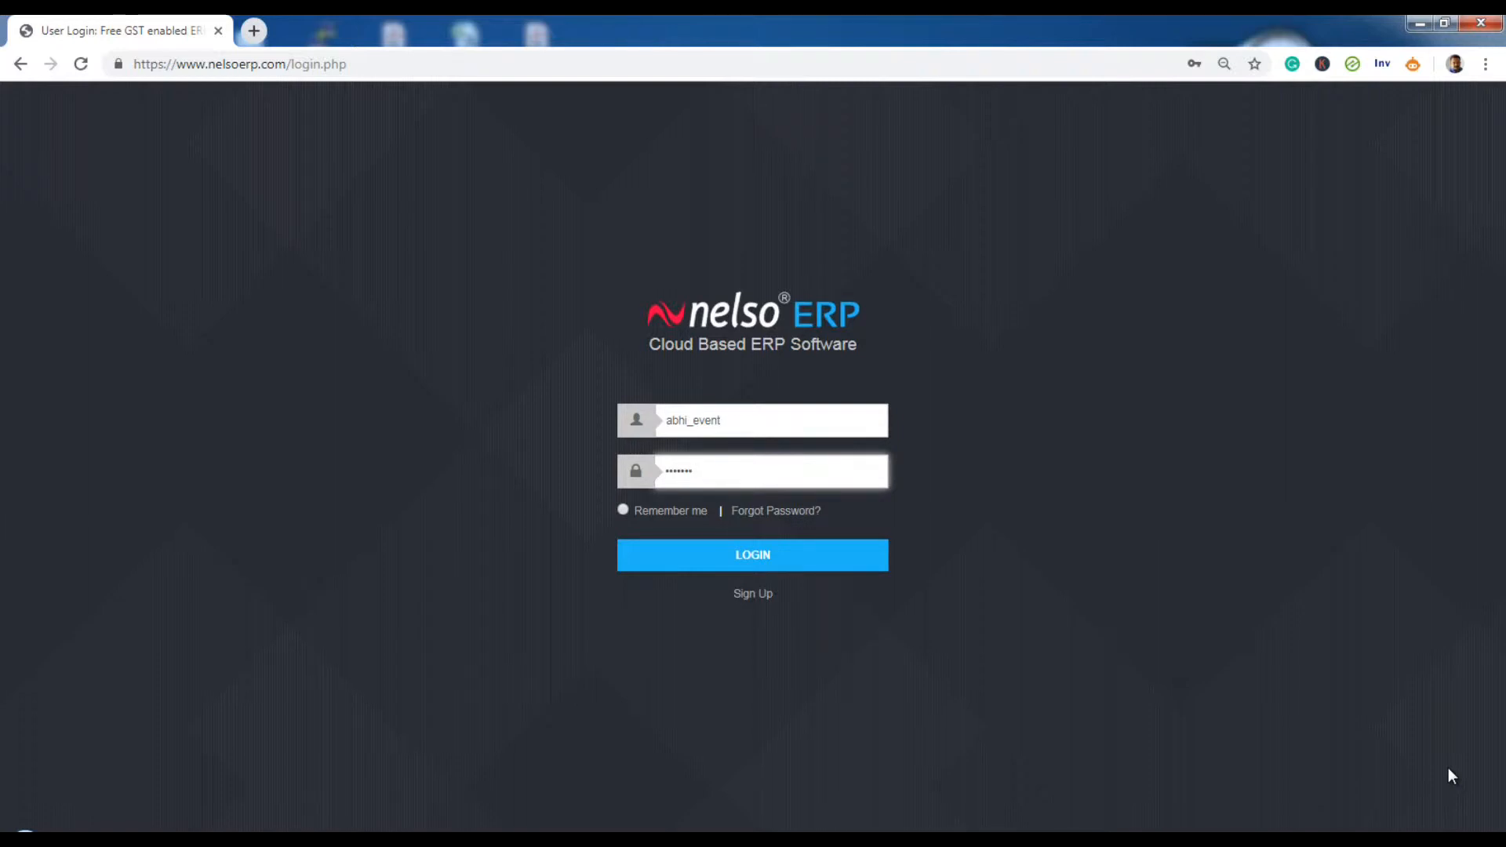
- Log in to Nelso ERP with the entered credentials to reach the company dashboard
left_click(737, 556)
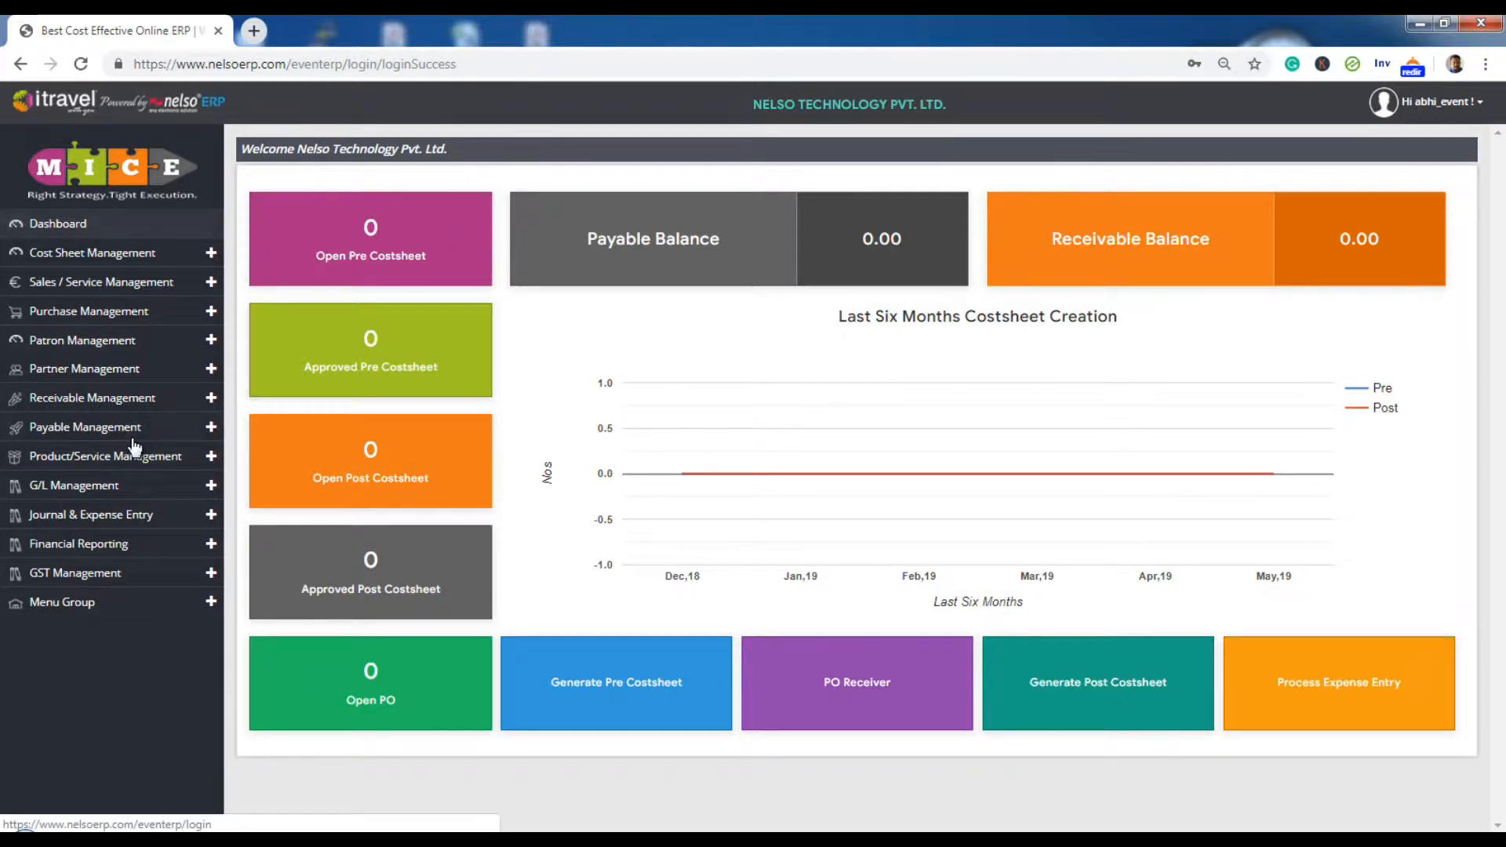
- Open Create Patron from the Patron Management section of the sidebar
left_click(110, 348)
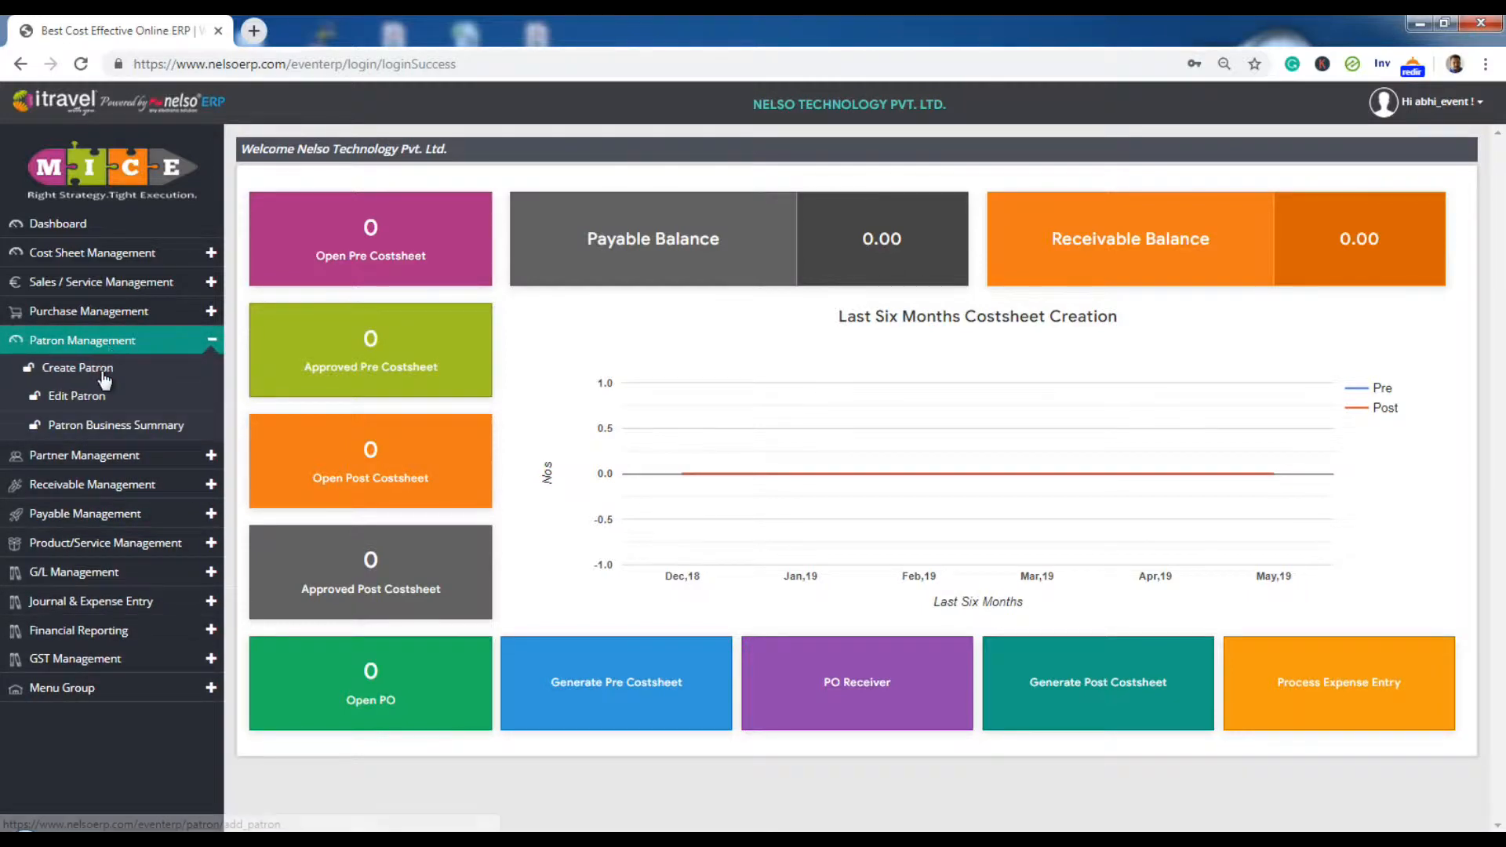
left_click(102, 370)
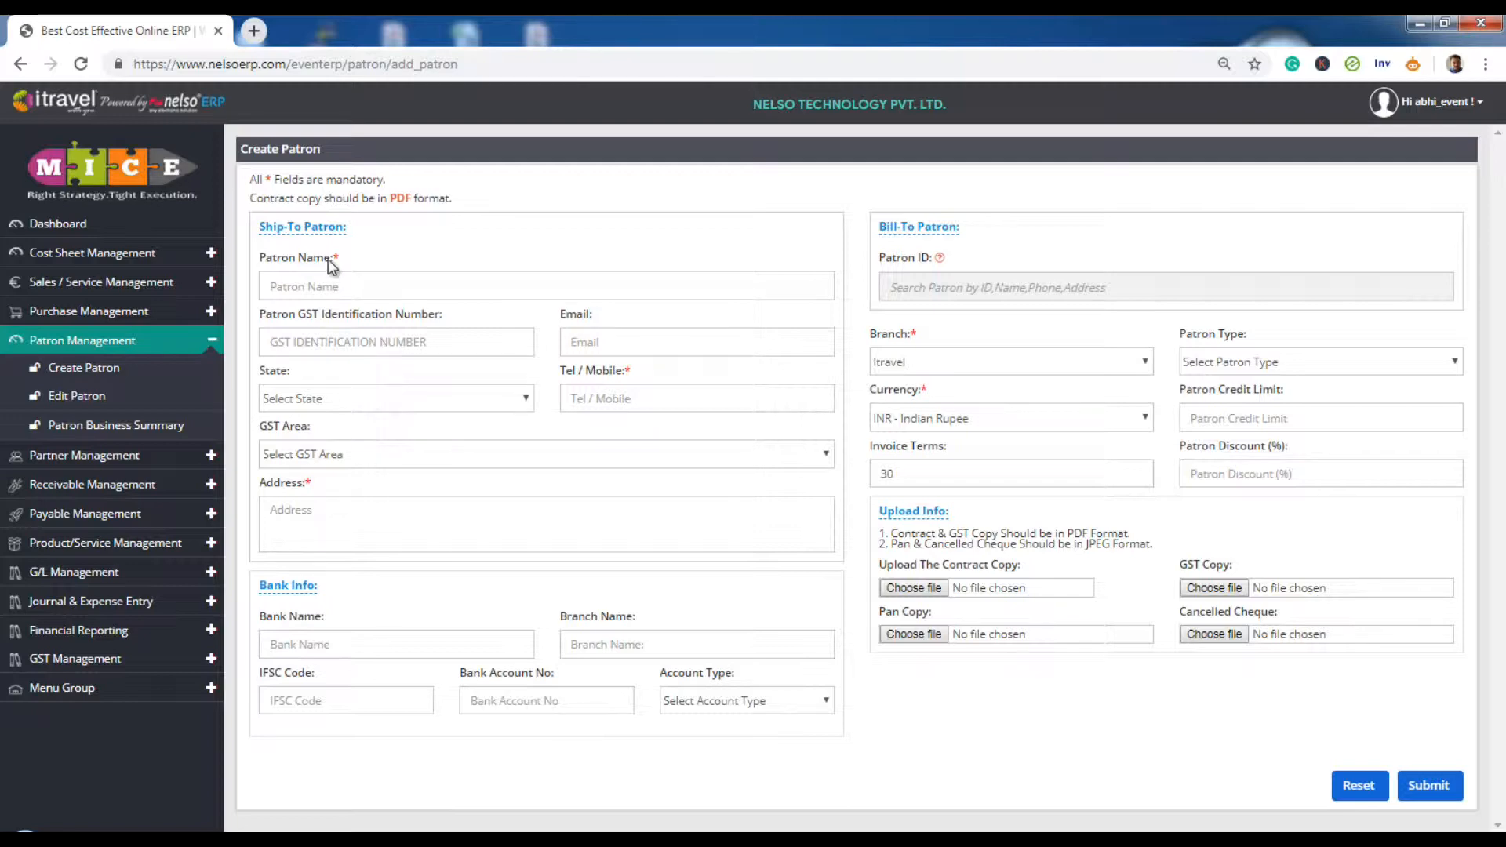
- Enter patron name ABCD PVT. LTD., its GST identification number and contact e-mail
left_click_drag(330, 257, 351, 262)
left_click(381, 282)
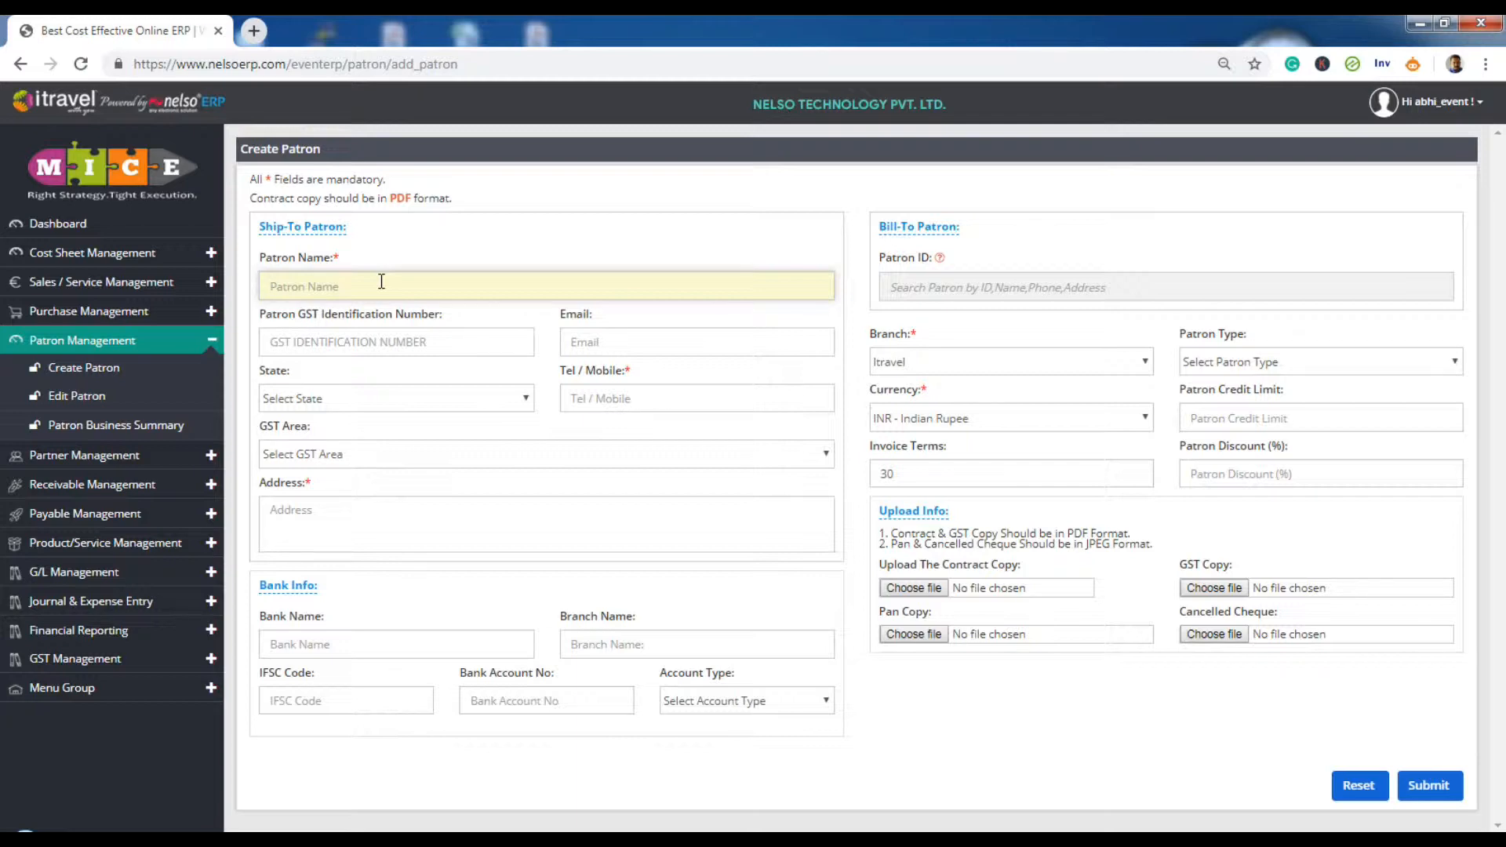
type("ABCD PVT. LTD.")
key("Tab")
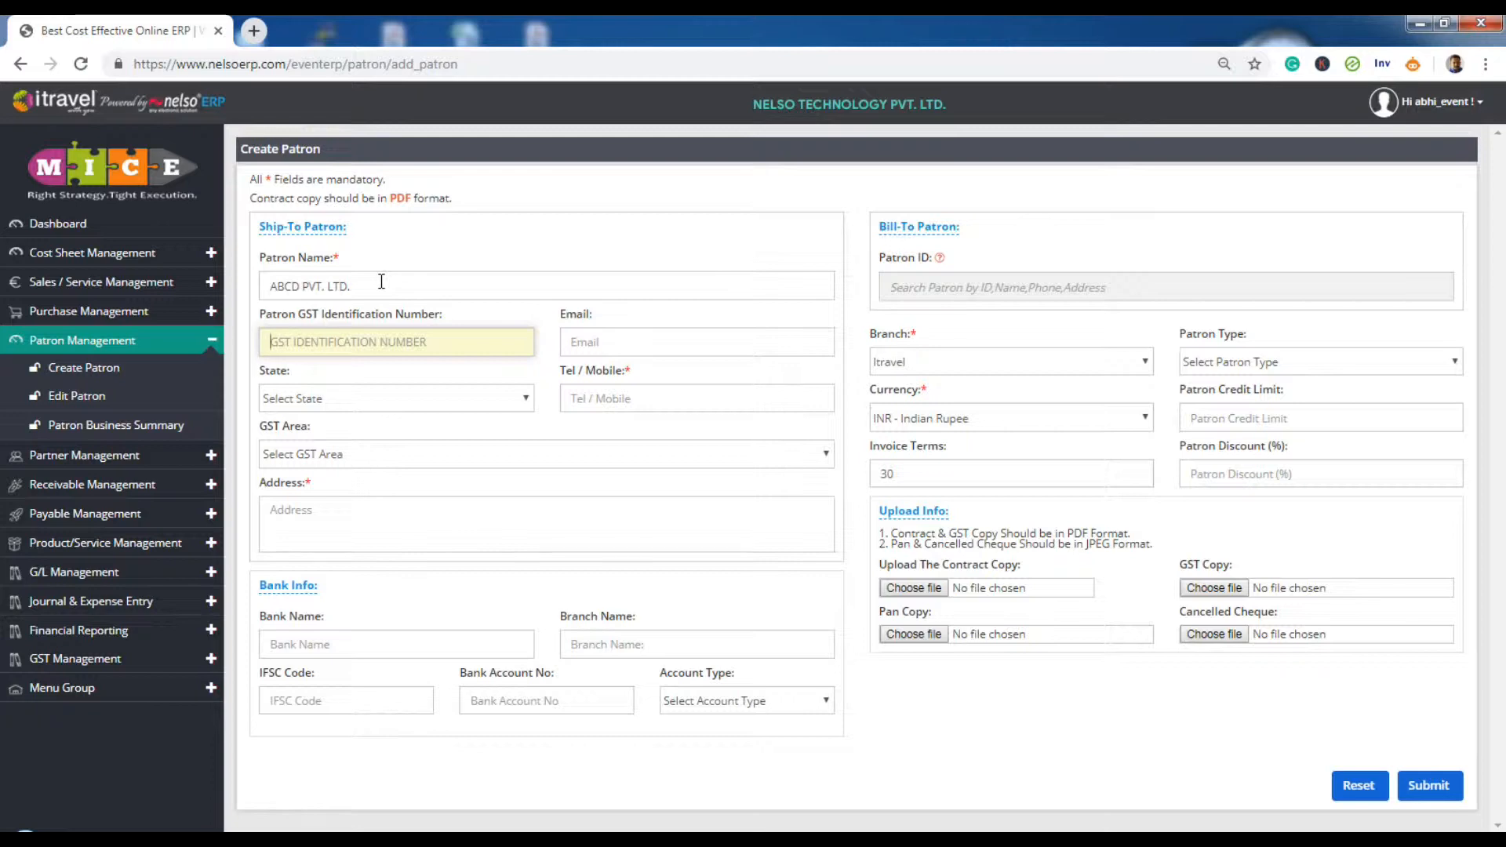
type("19")
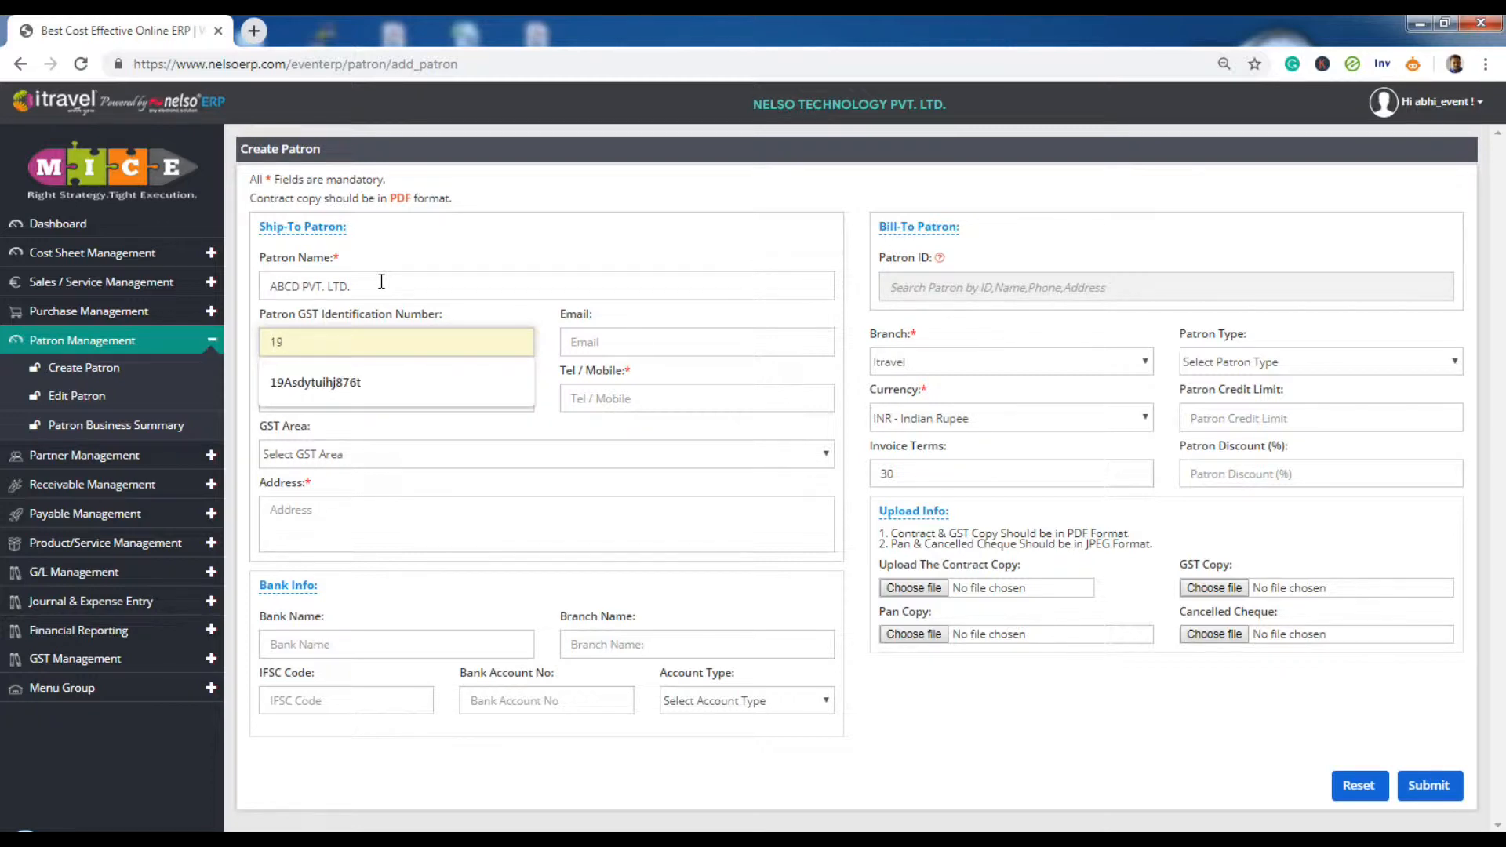
type("TRYUH67854123")
key("Tab")
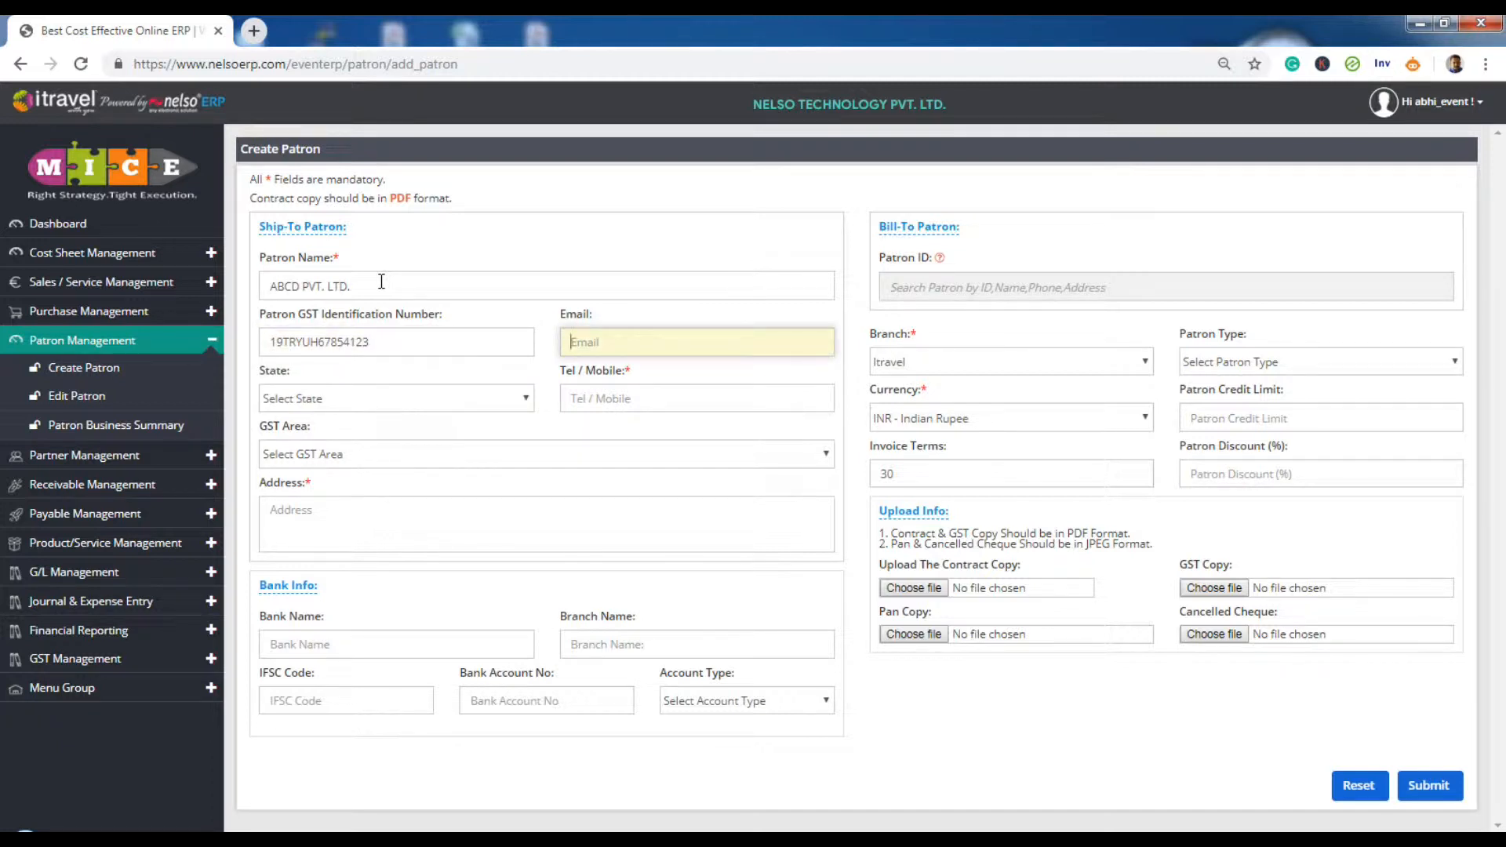
type("abcd@email.com")
key("Tab")
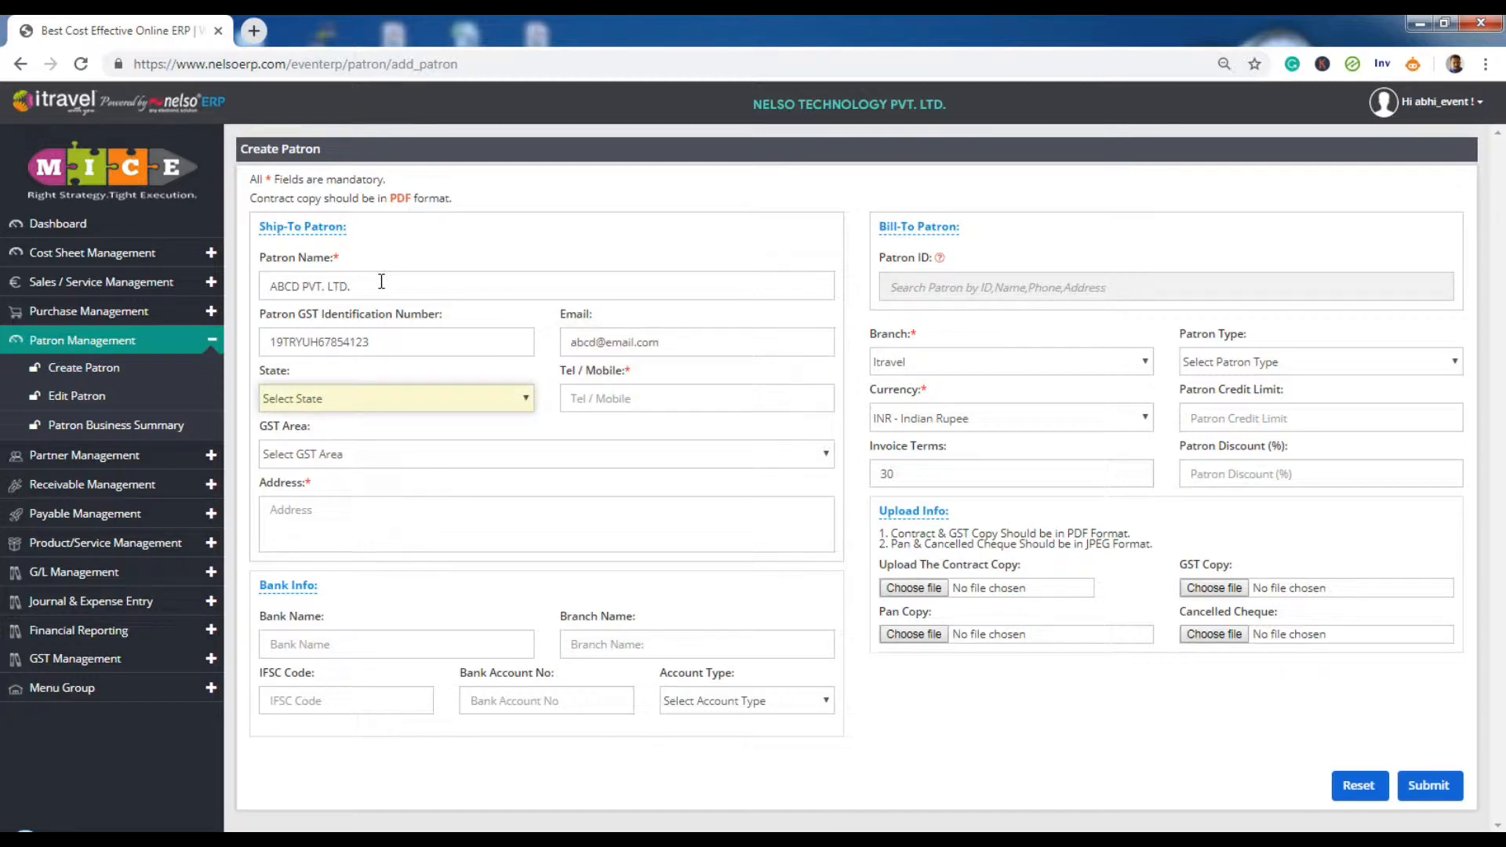
- Set the state to West Bengal and enter the patron's phone number
left_click(438, 407)
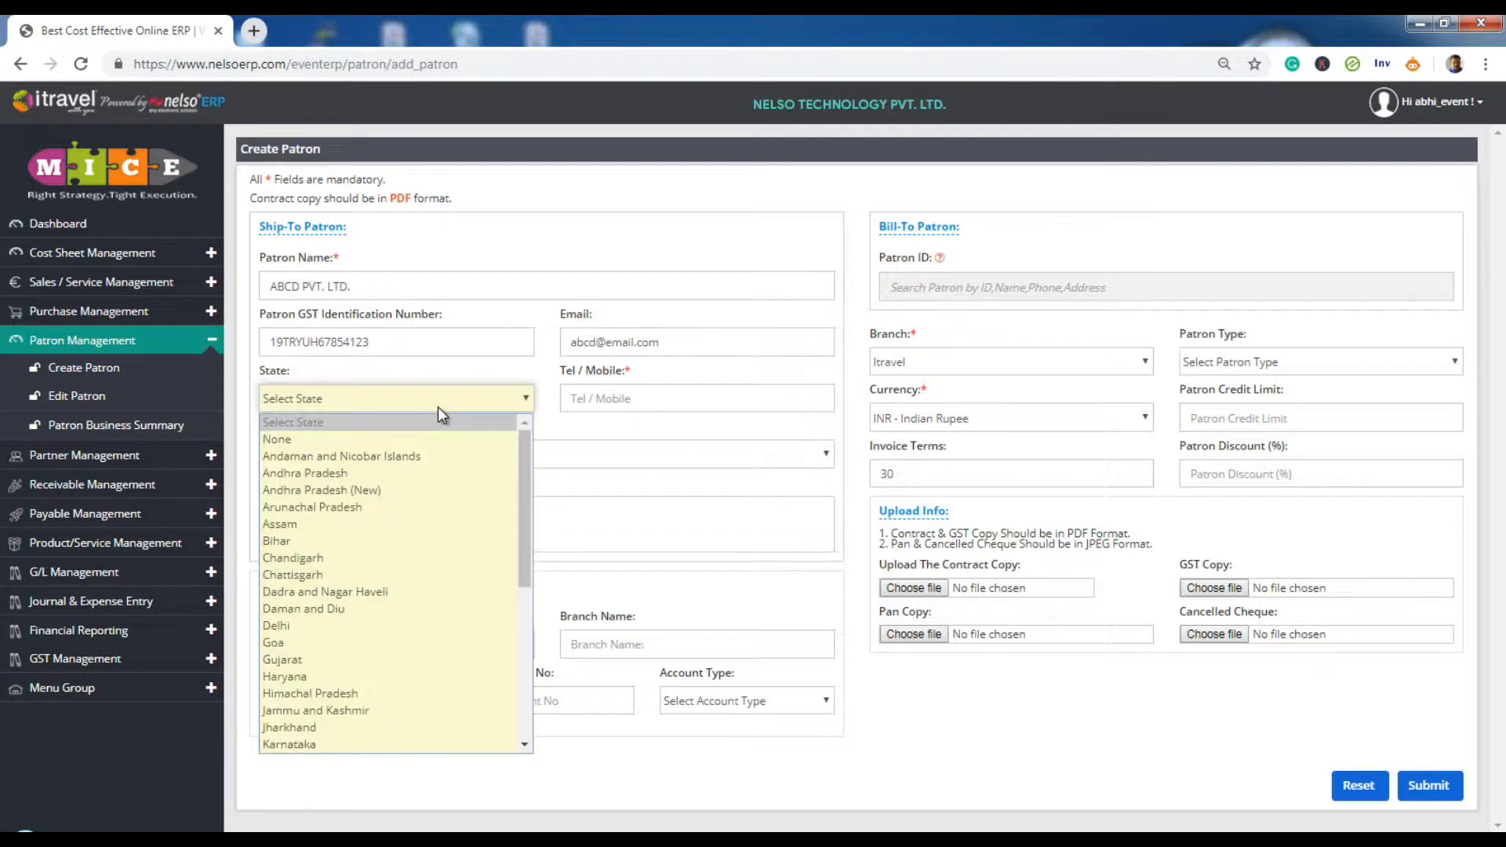
left_click_drag(529, 491, 547, 749)
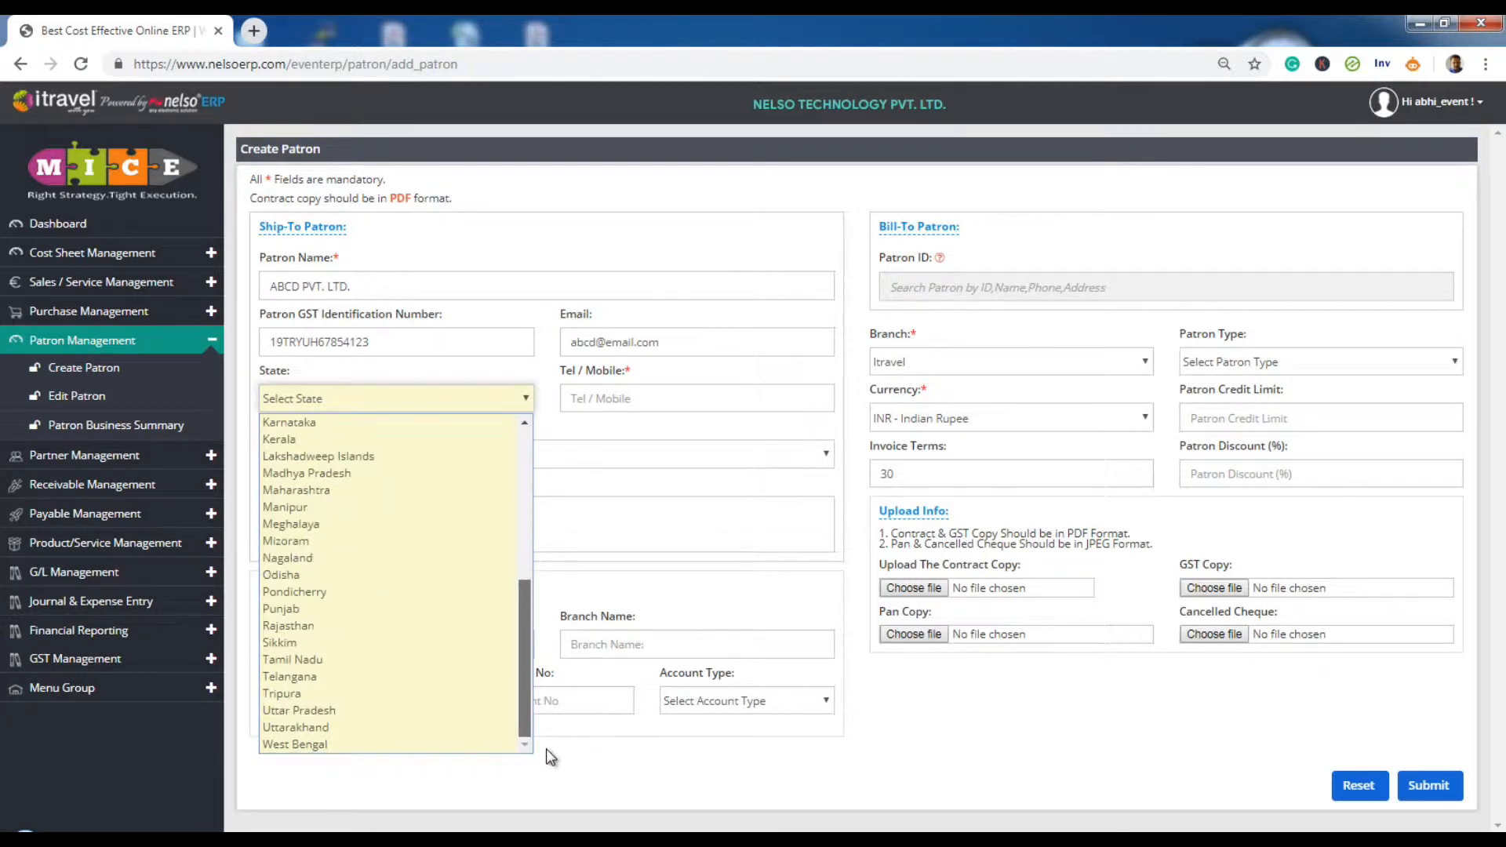
left_click(327, 747)
left_click(649, 396)
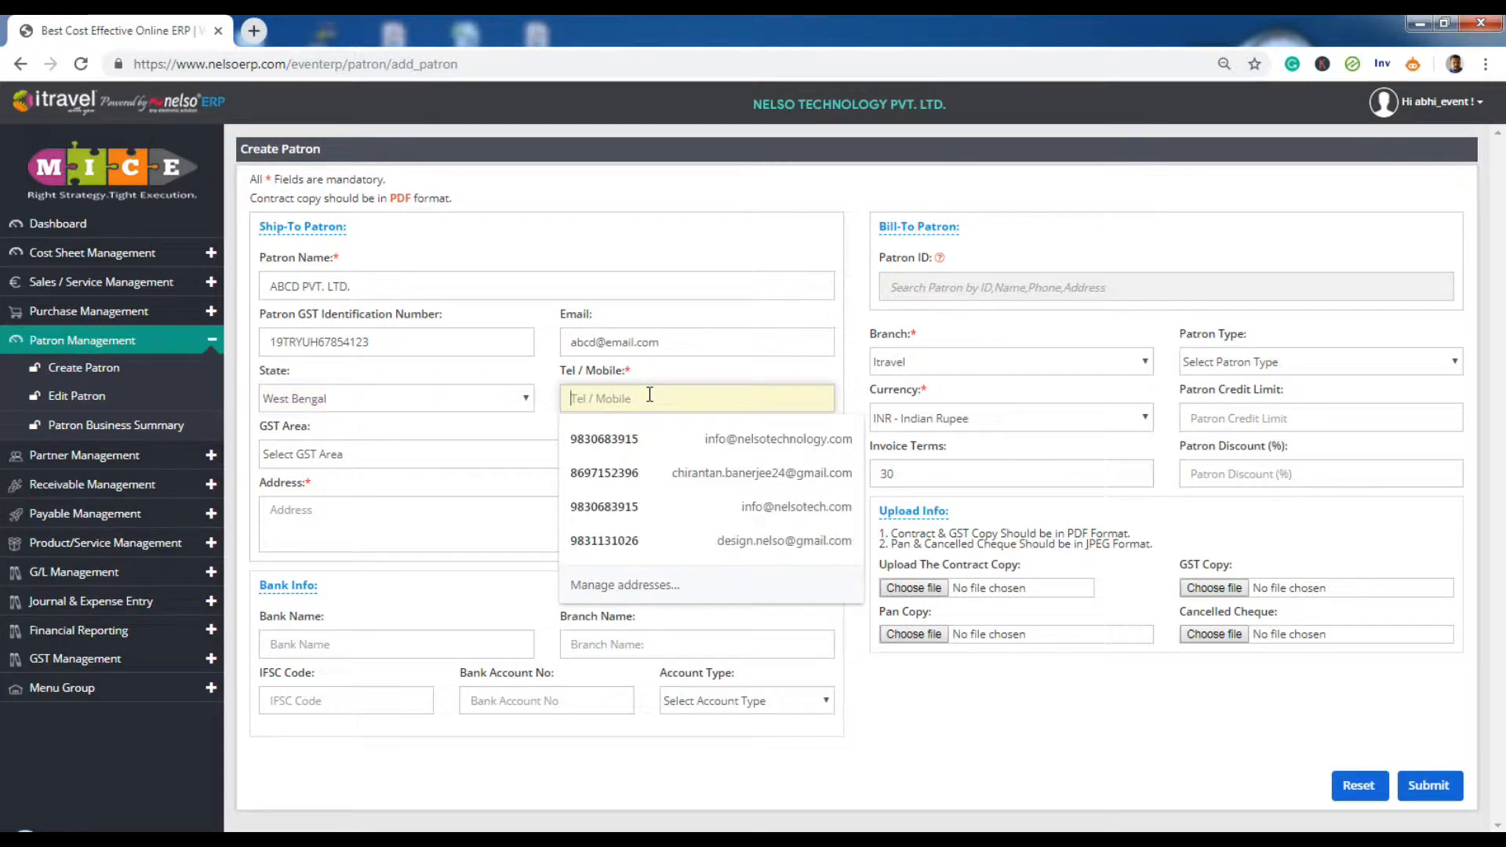
key("Tab")
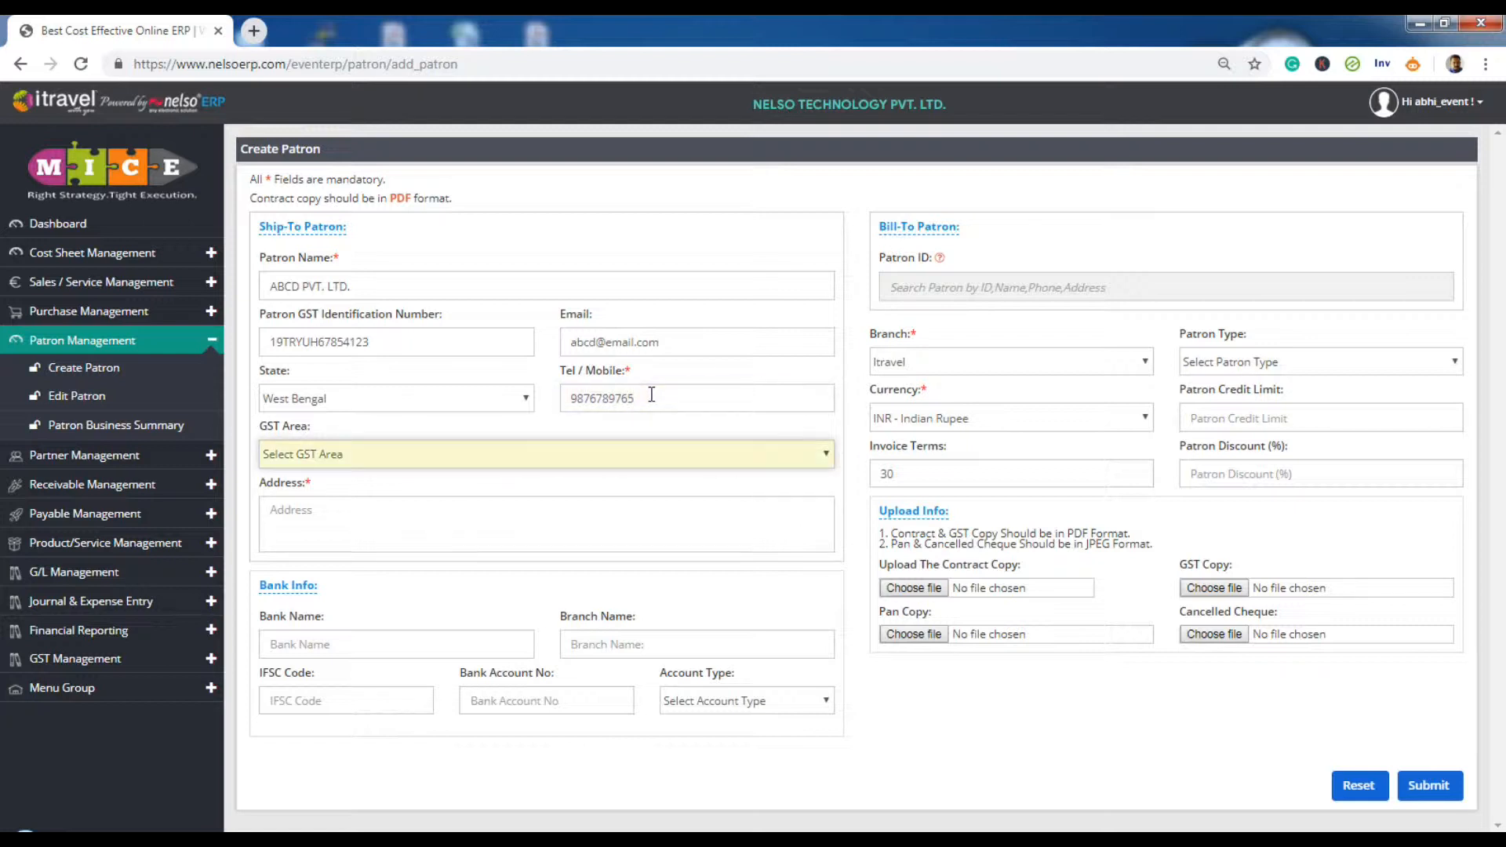
- Choose Same State Patron as the GST area and paste the three-line address
left_click(796, 464)
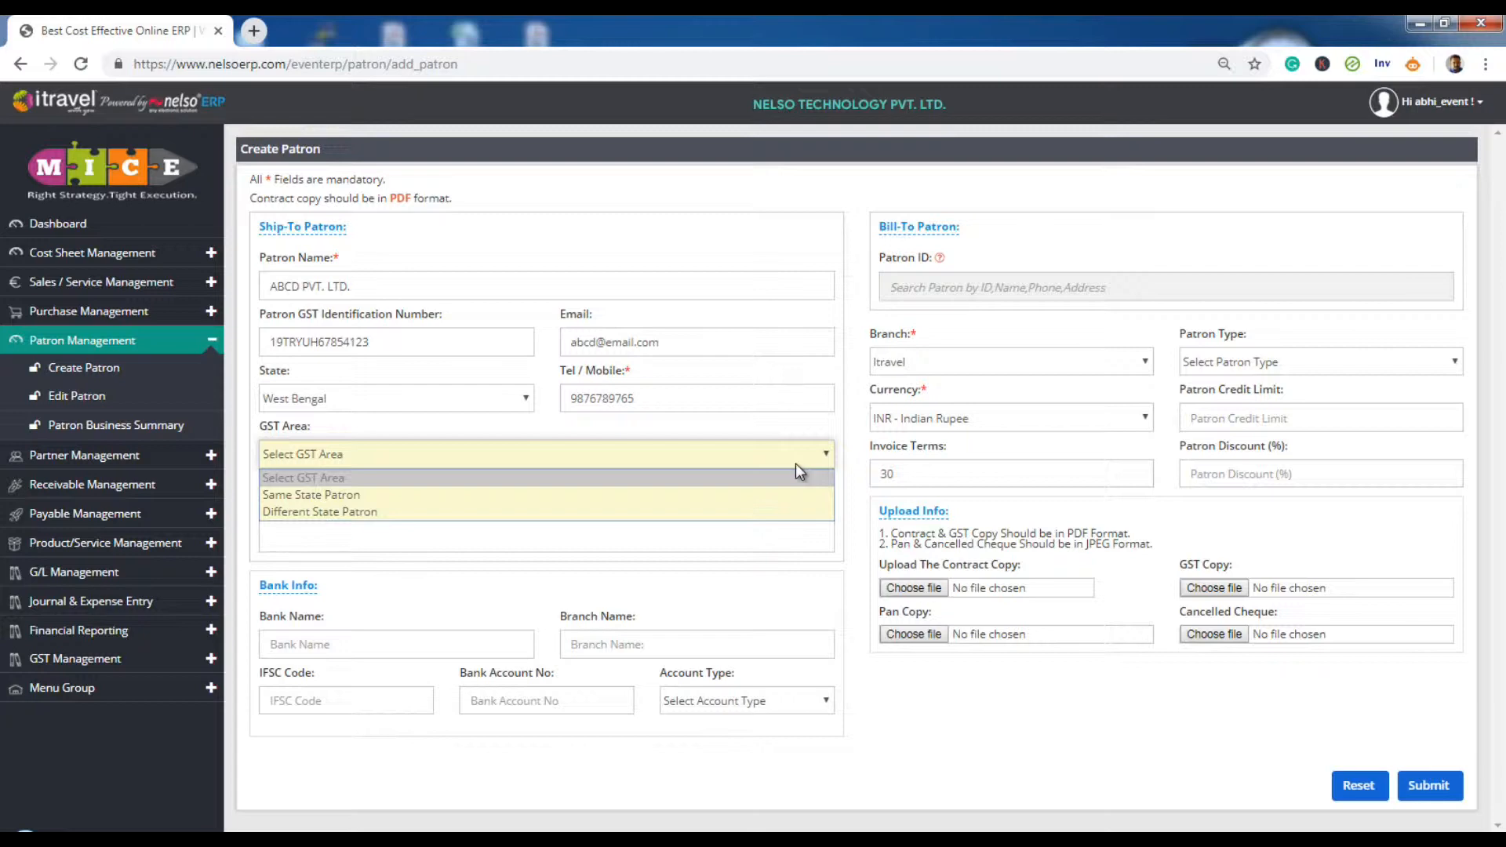
left_click(429, 496)
left_click(460, 544)
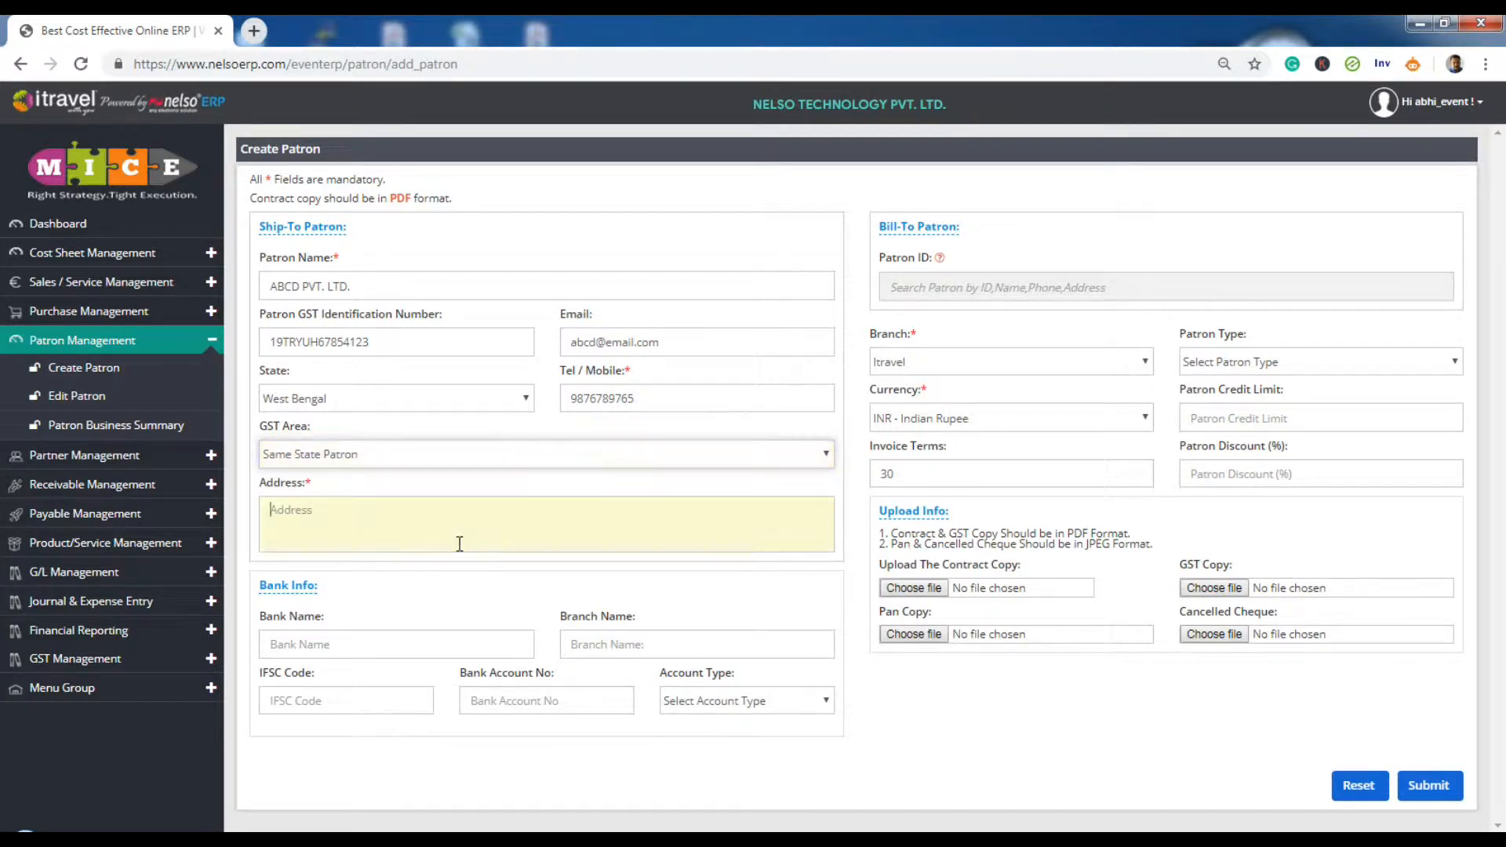
type("Building-123 Sector-5 ,New Town Kolkata- 67")
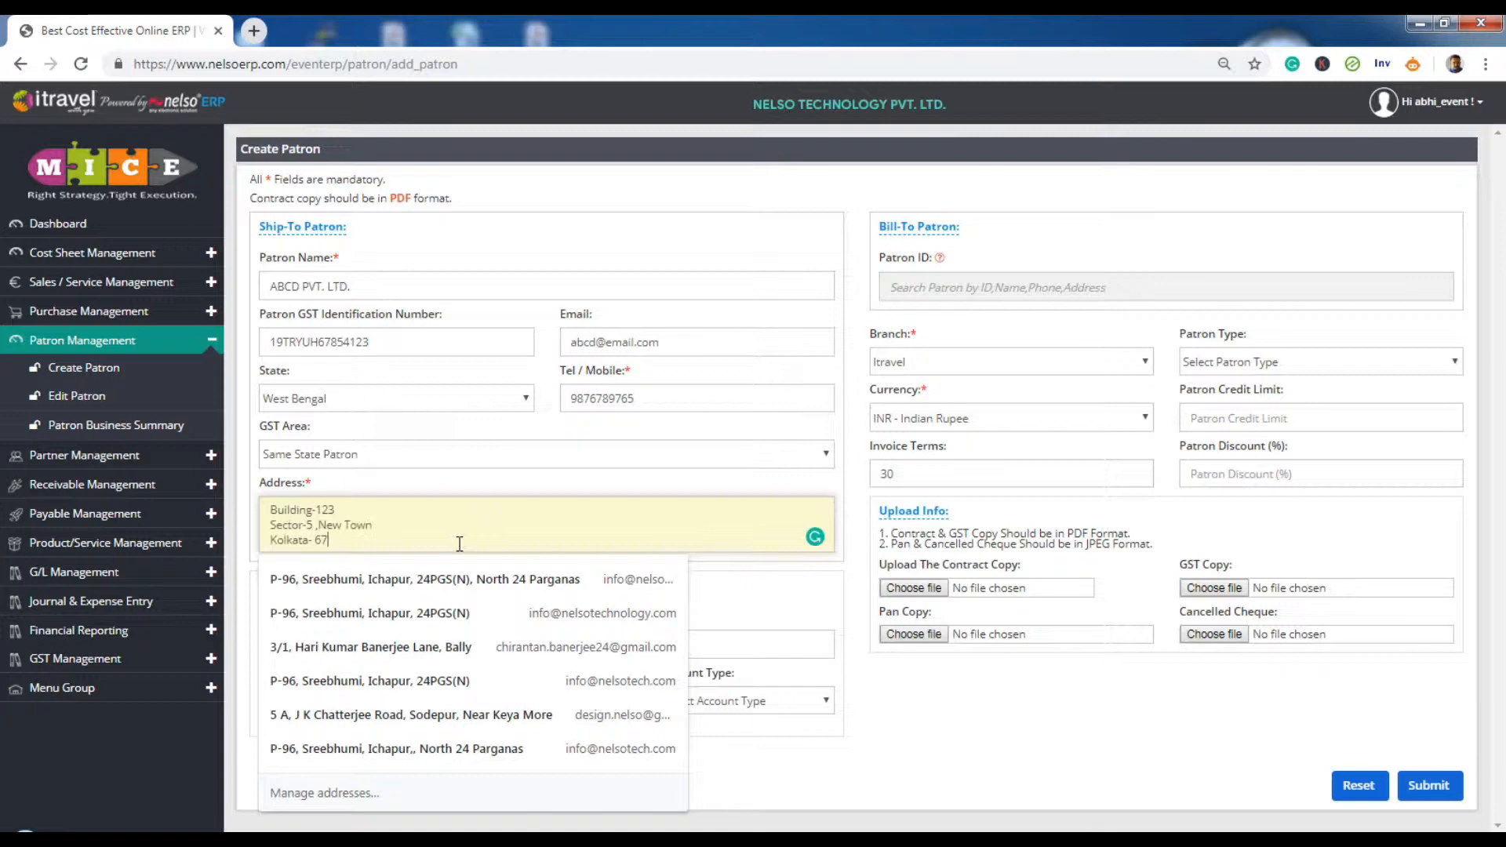
key("Tab")
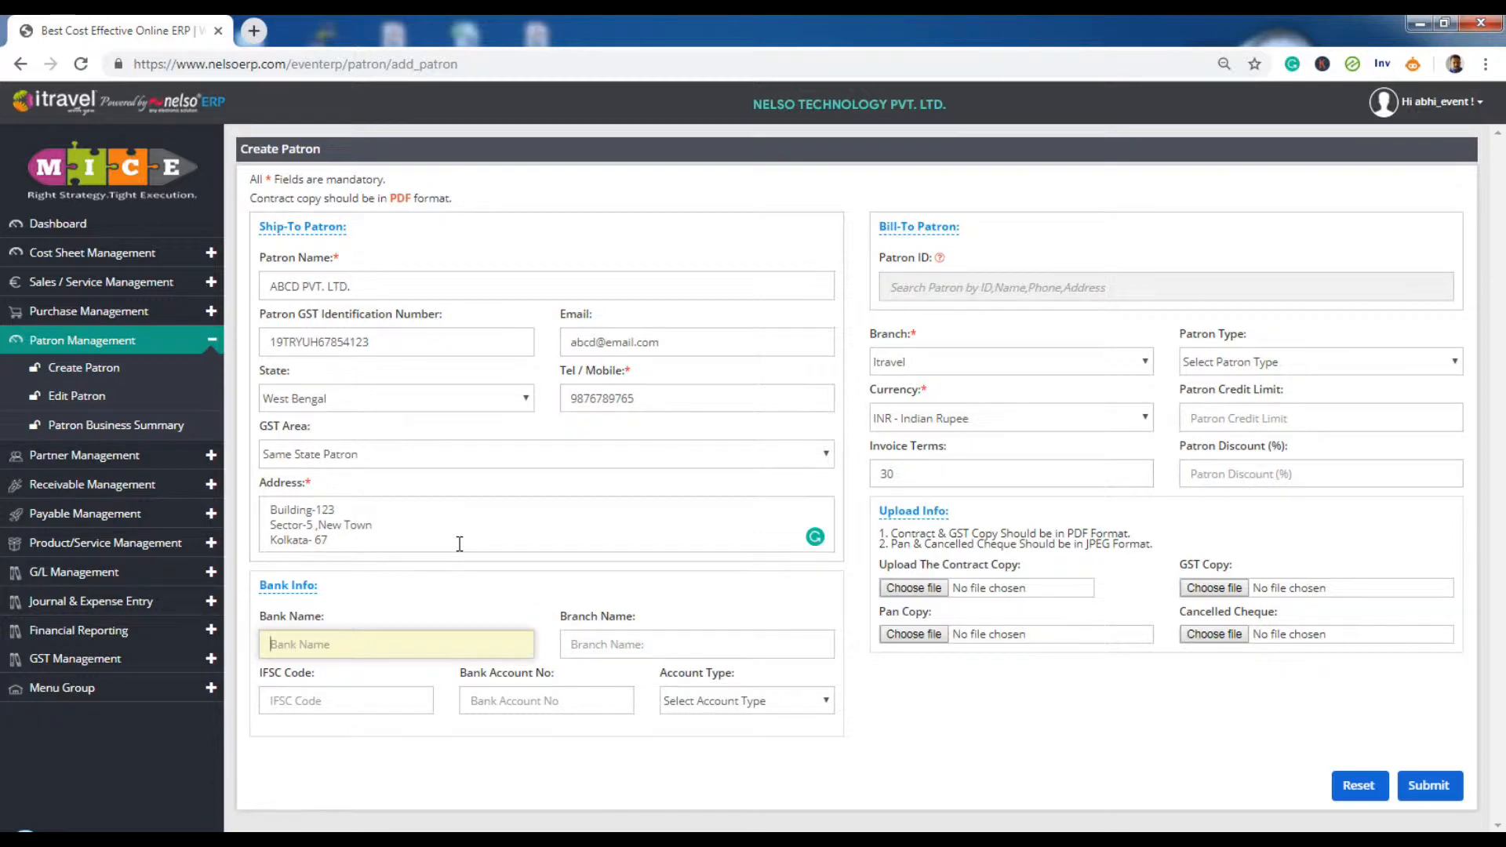
- Select HDFC BANK as the bank, Kolkata as branch and IFSC code HDFC12344
type("HDFXC")
key("BackSpace")
key("BackSpace")
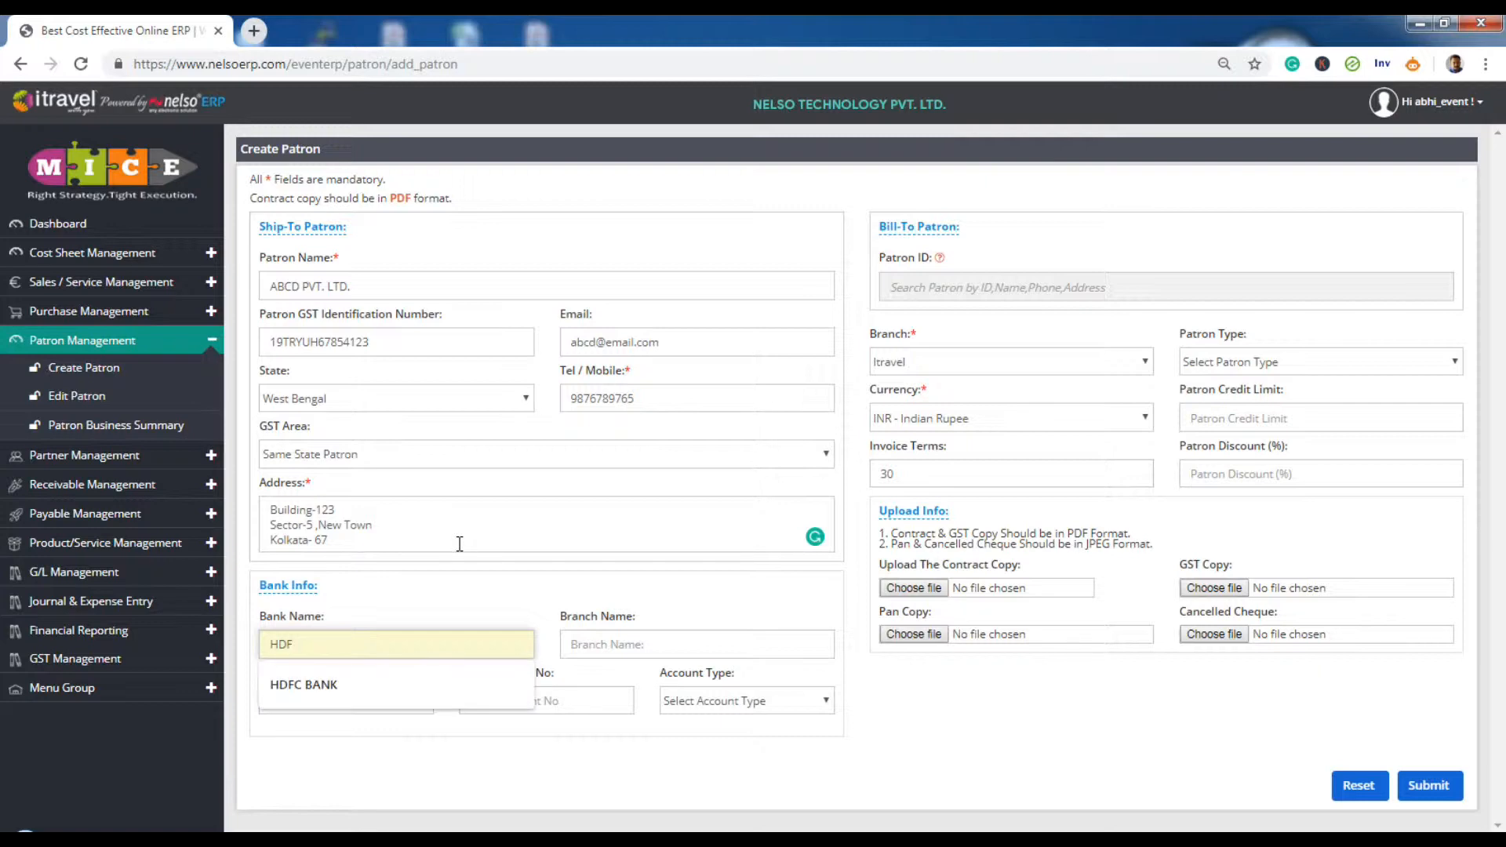
left_click(437, 699)
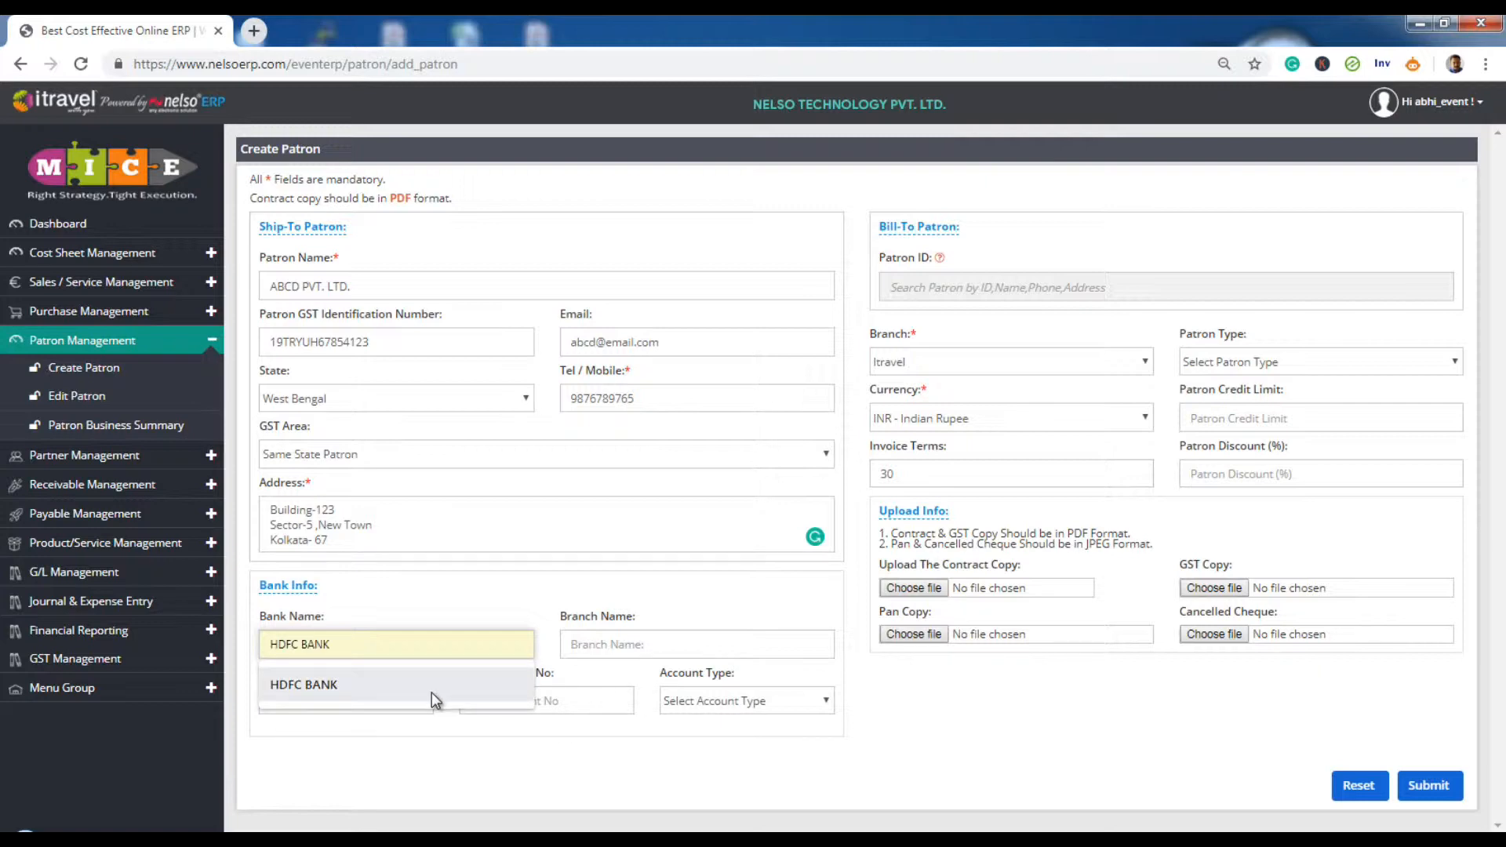
left_click(647, 652)
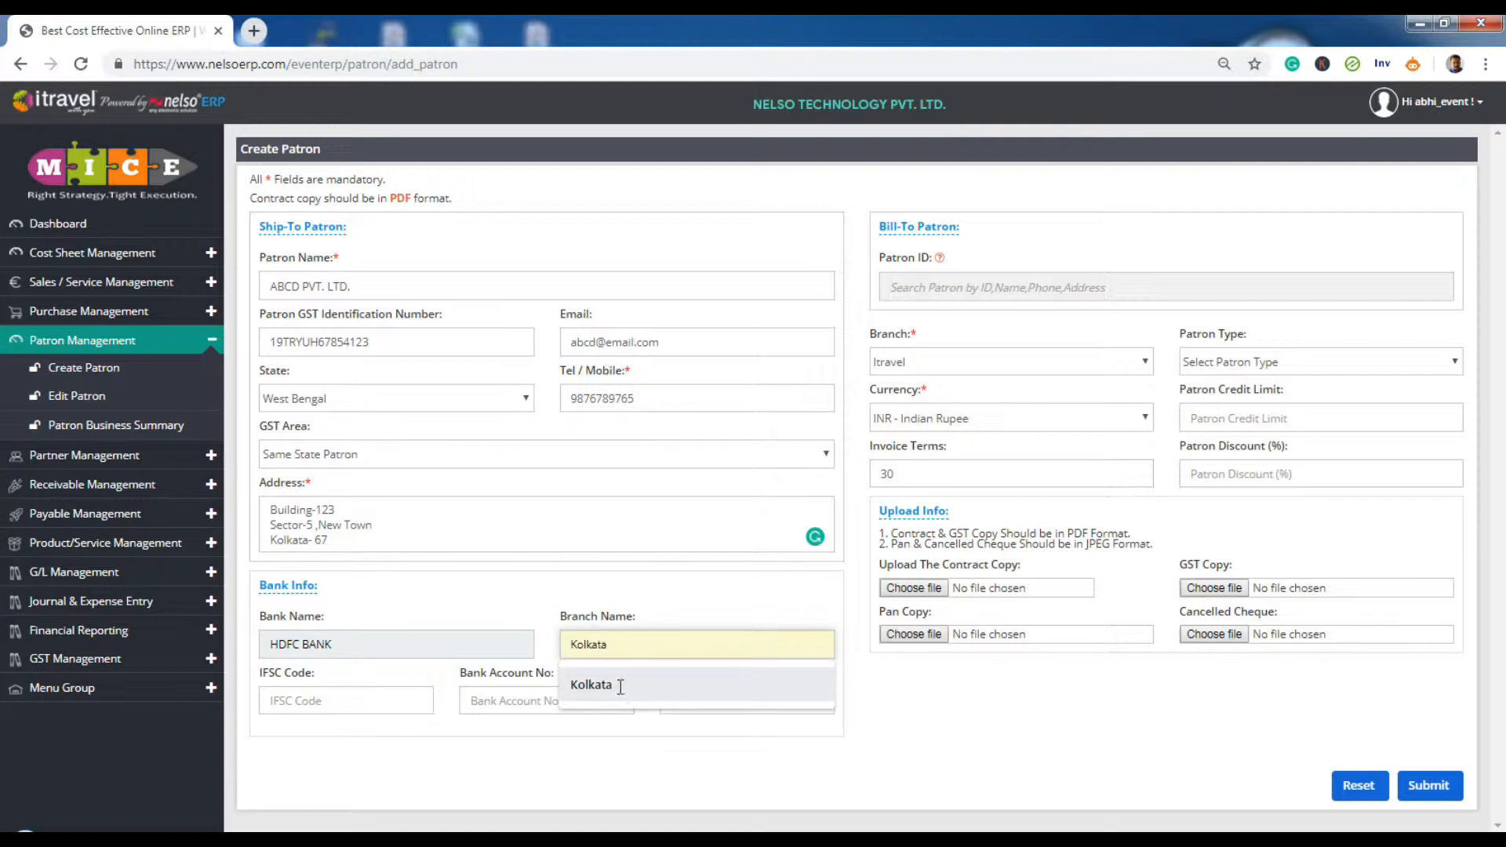
left_click(590, 685)
left_click(334, 702)
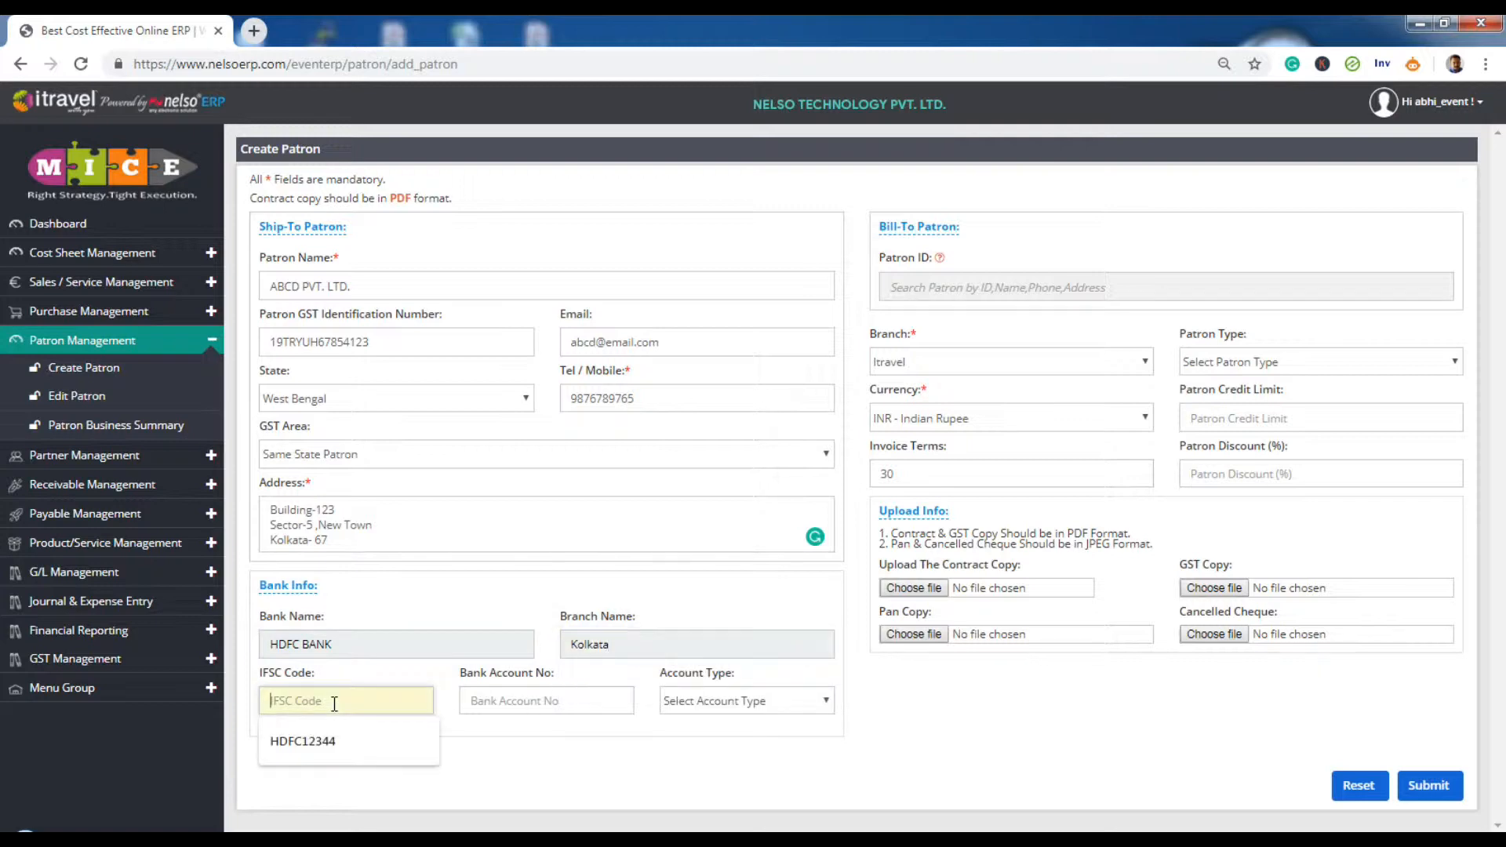
left_click(323, 746)
- Enter the bank account number and set the account type to Current
left_click(518, 708)
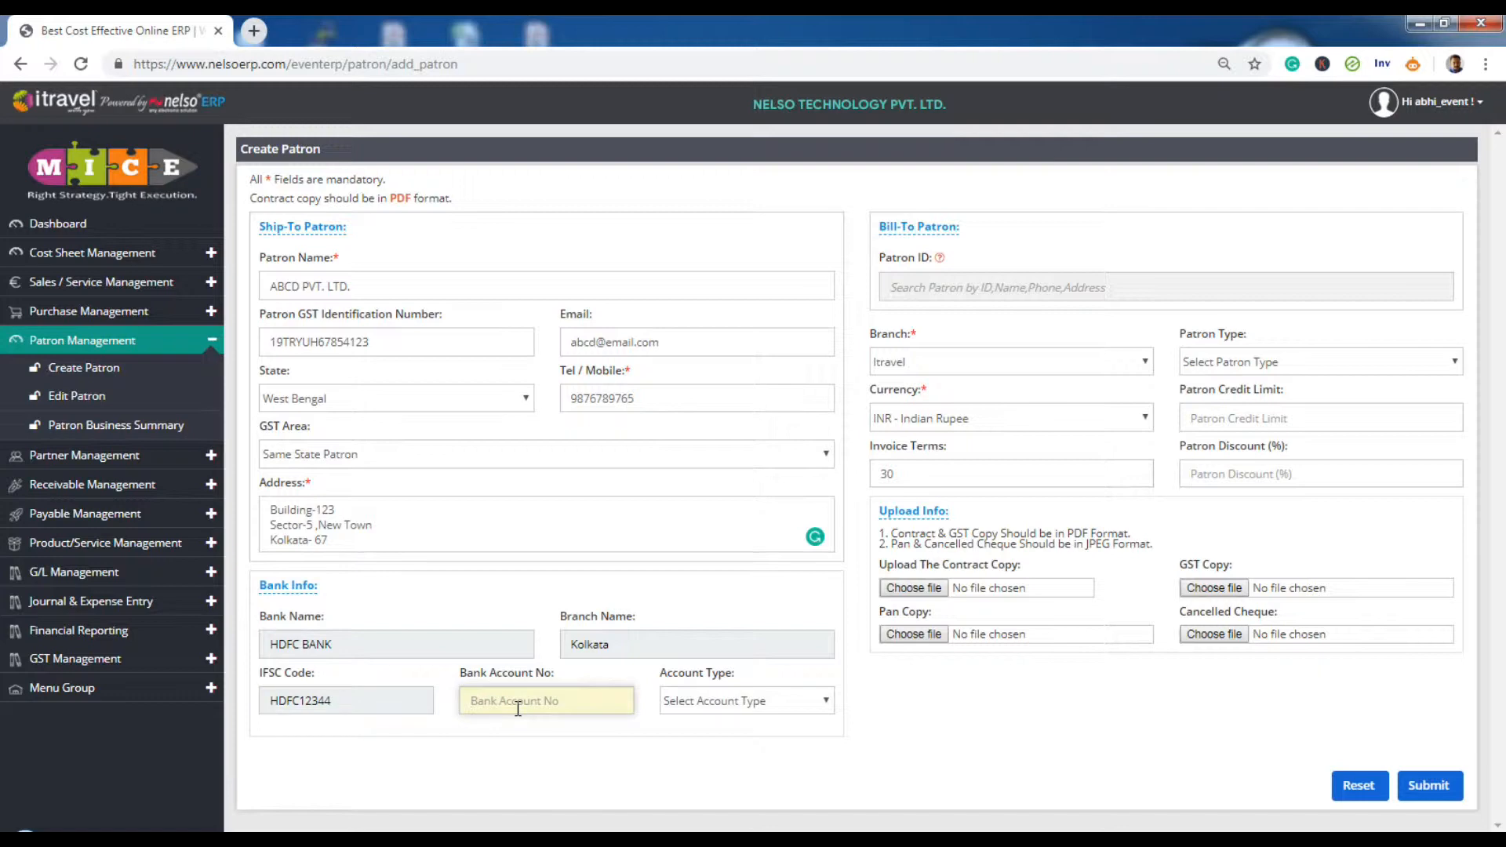
type("1234567898")
key("Tab")
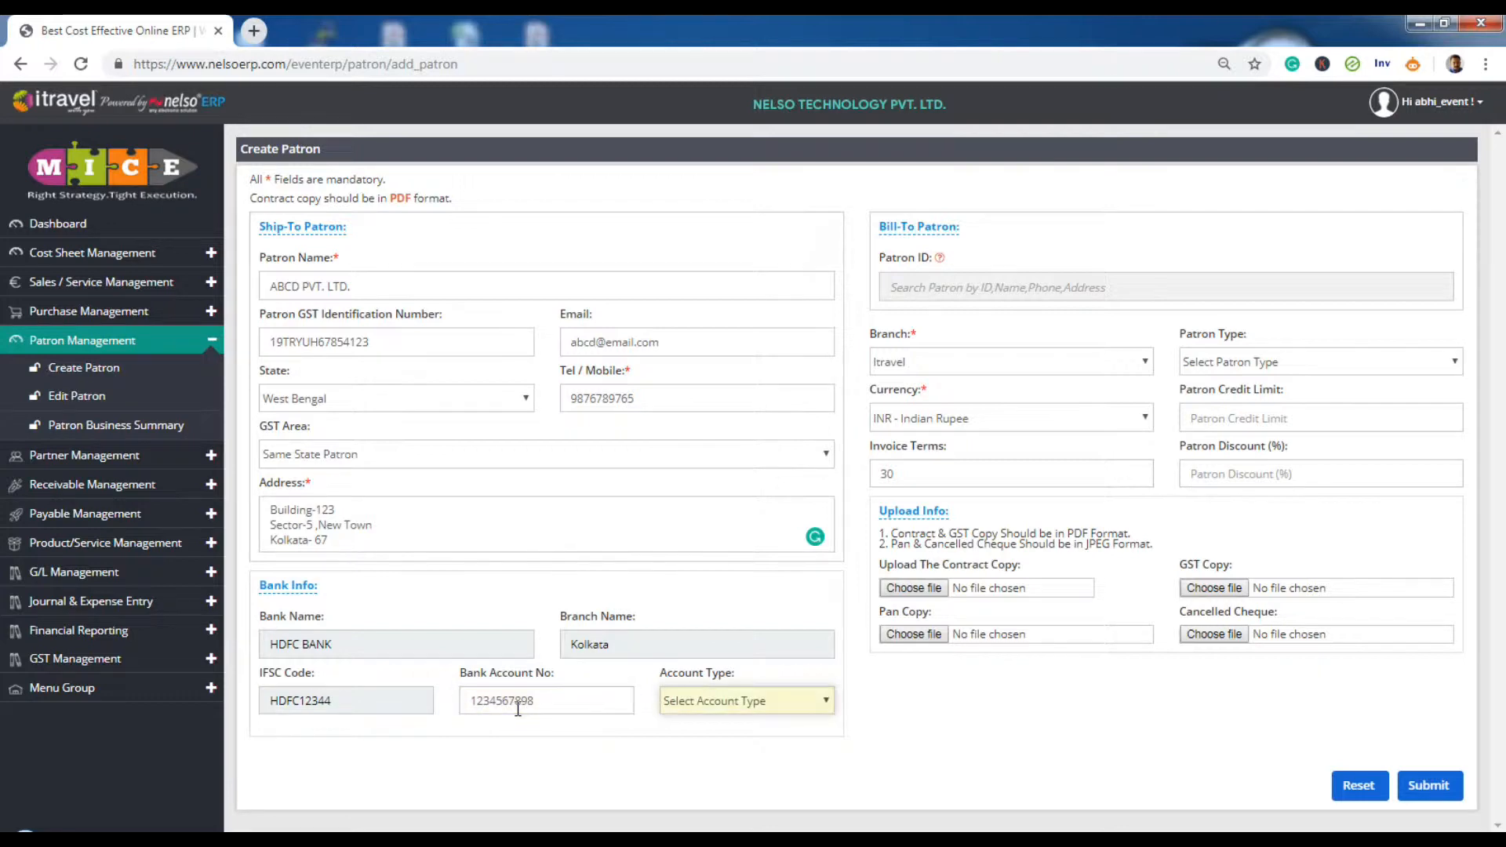
left_click(791, 705)
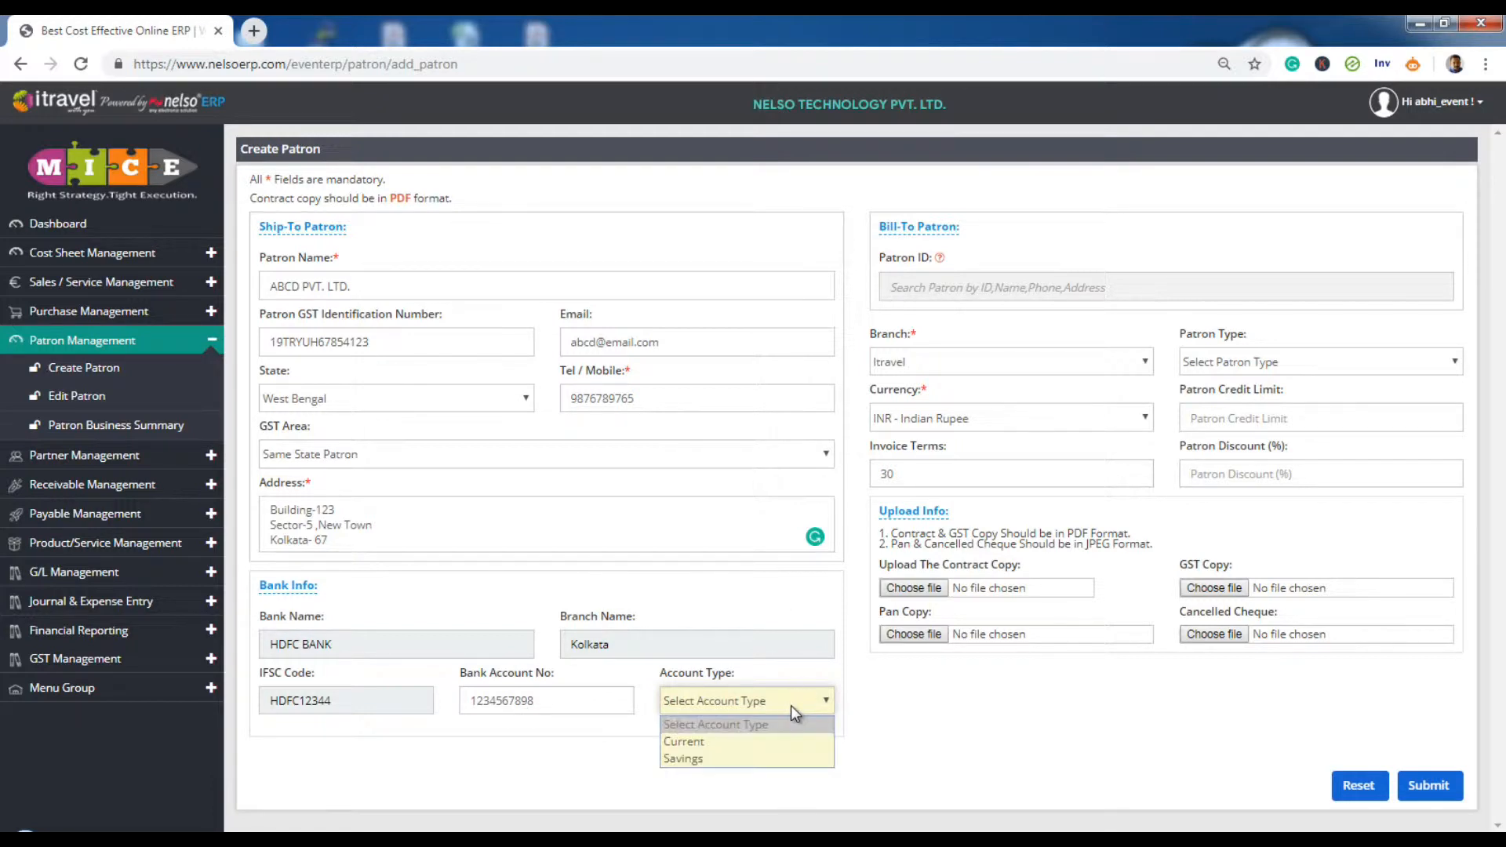
left_click(742, 742)
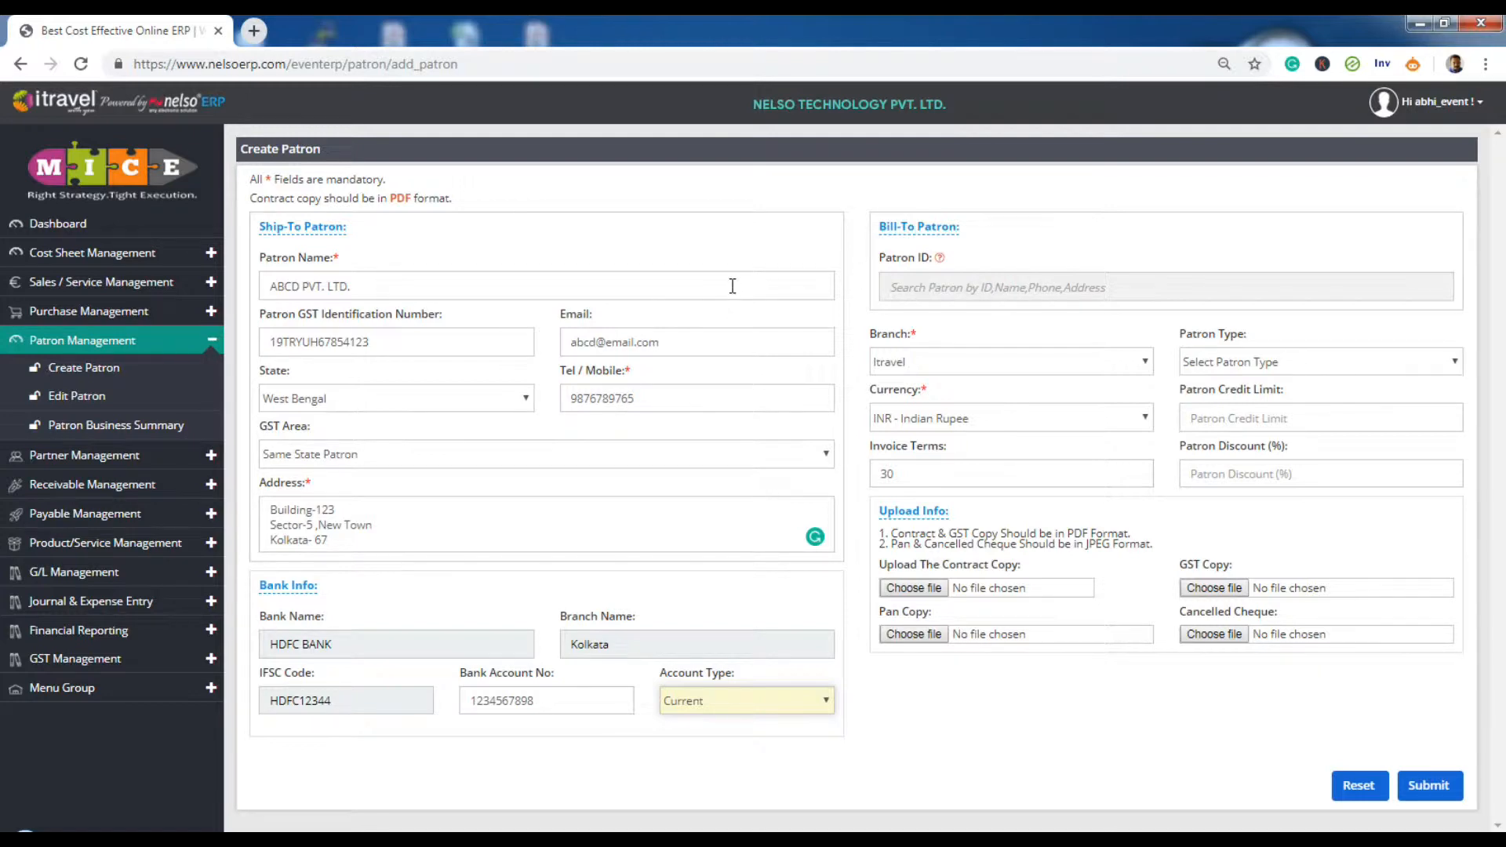
- Leave Patron ID empty, keep Itravel as the branch and set patron type Test 1
left_click(957, 289)
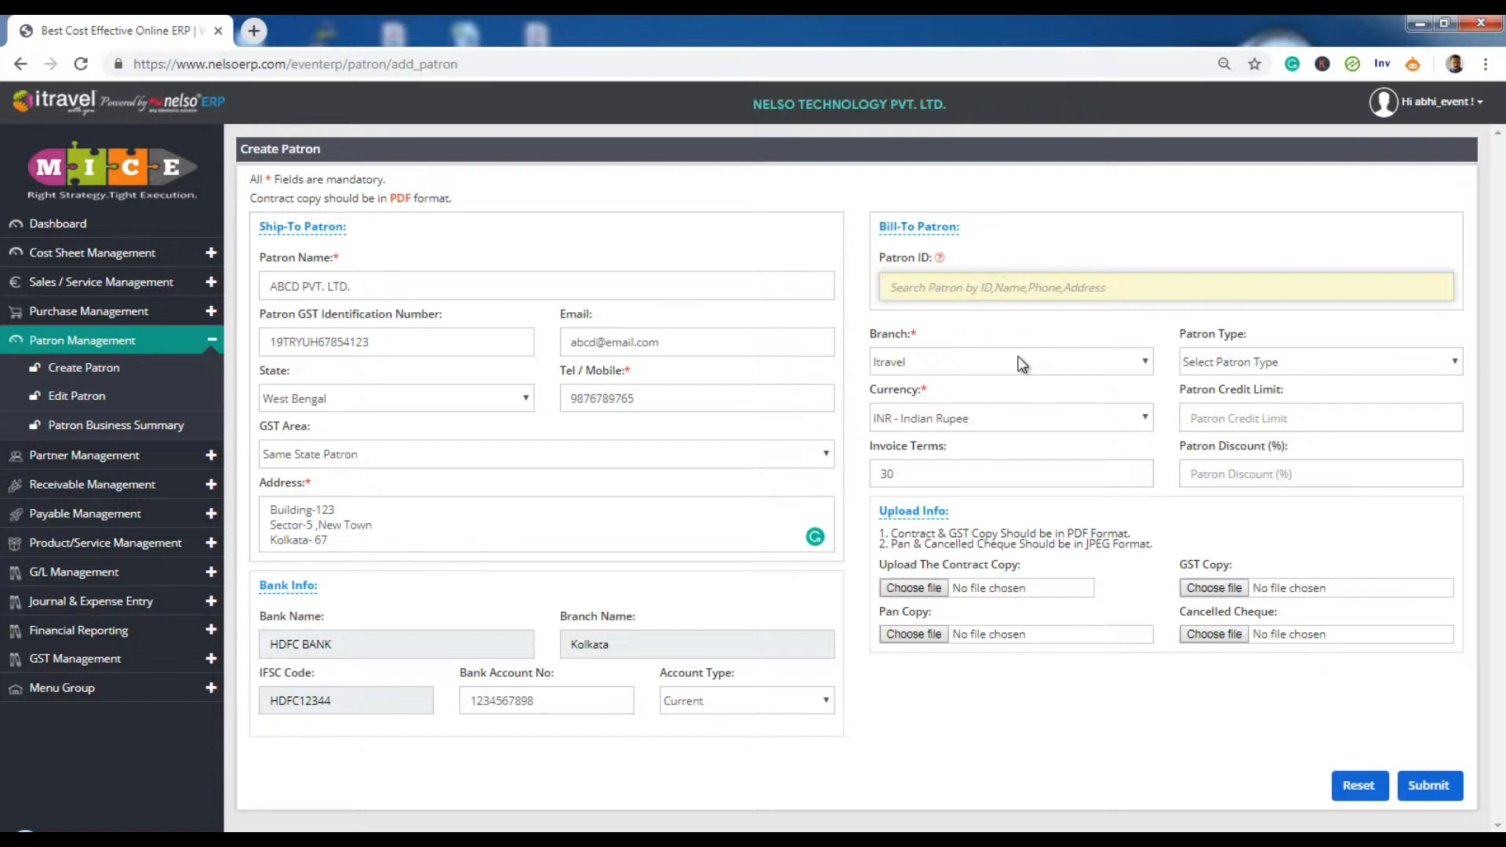
left_click(1017, 329)
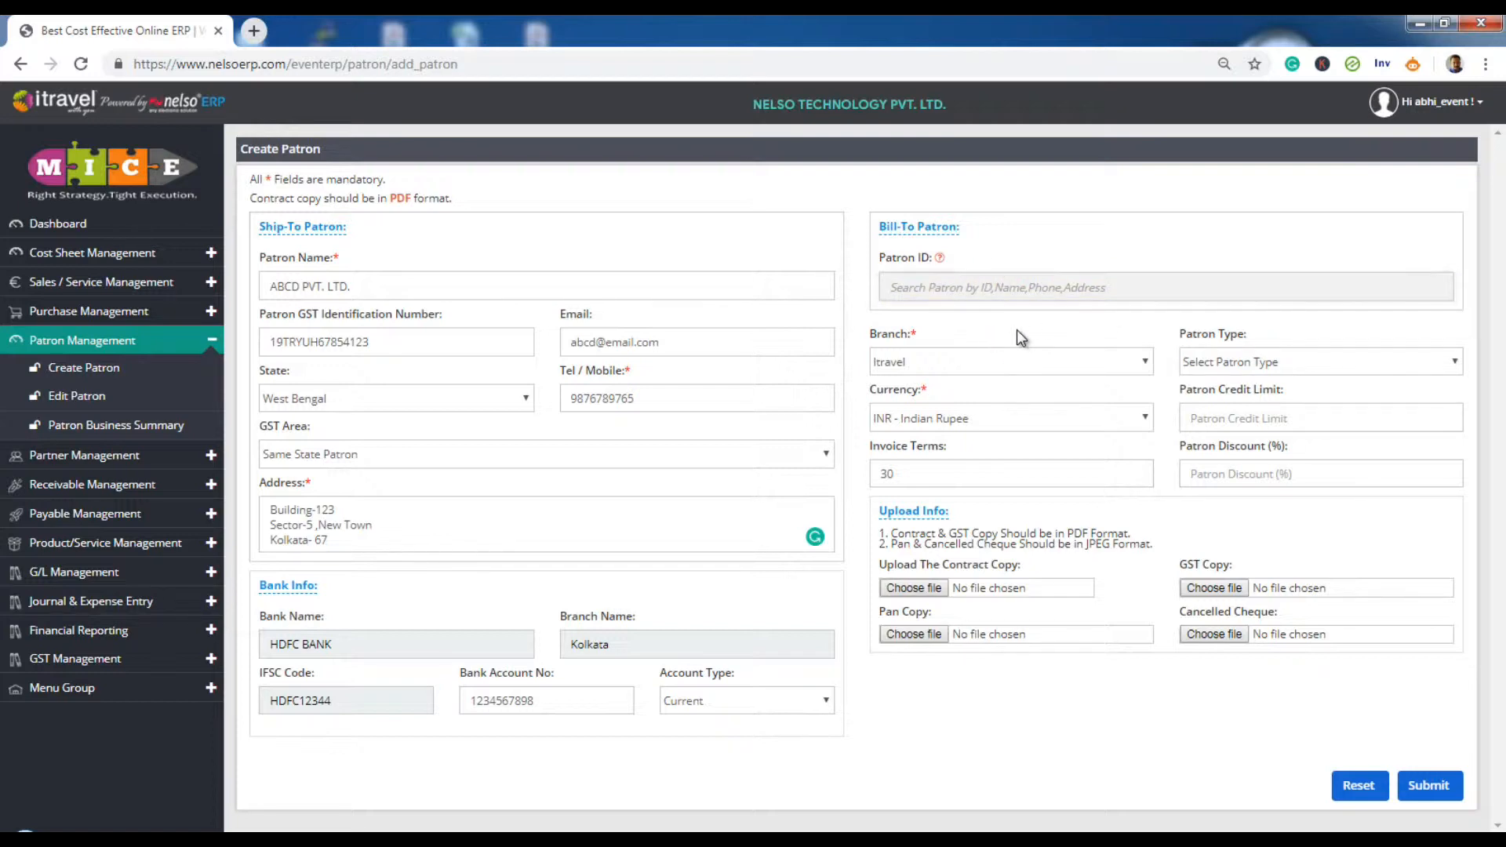
left_click(1082, 364)
left_click(1083, 364)
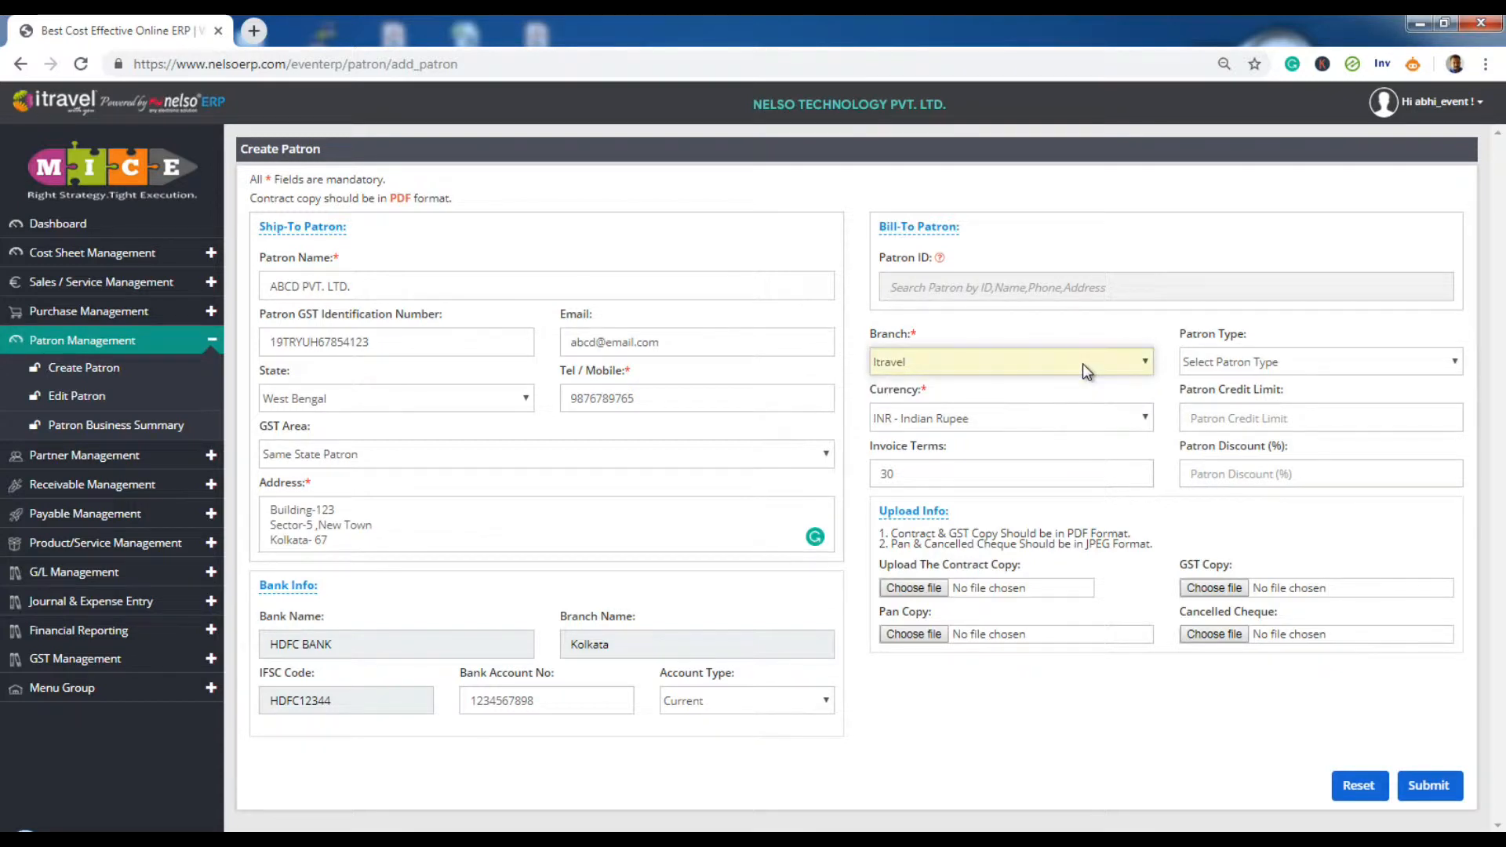
left_click(1250, 364)
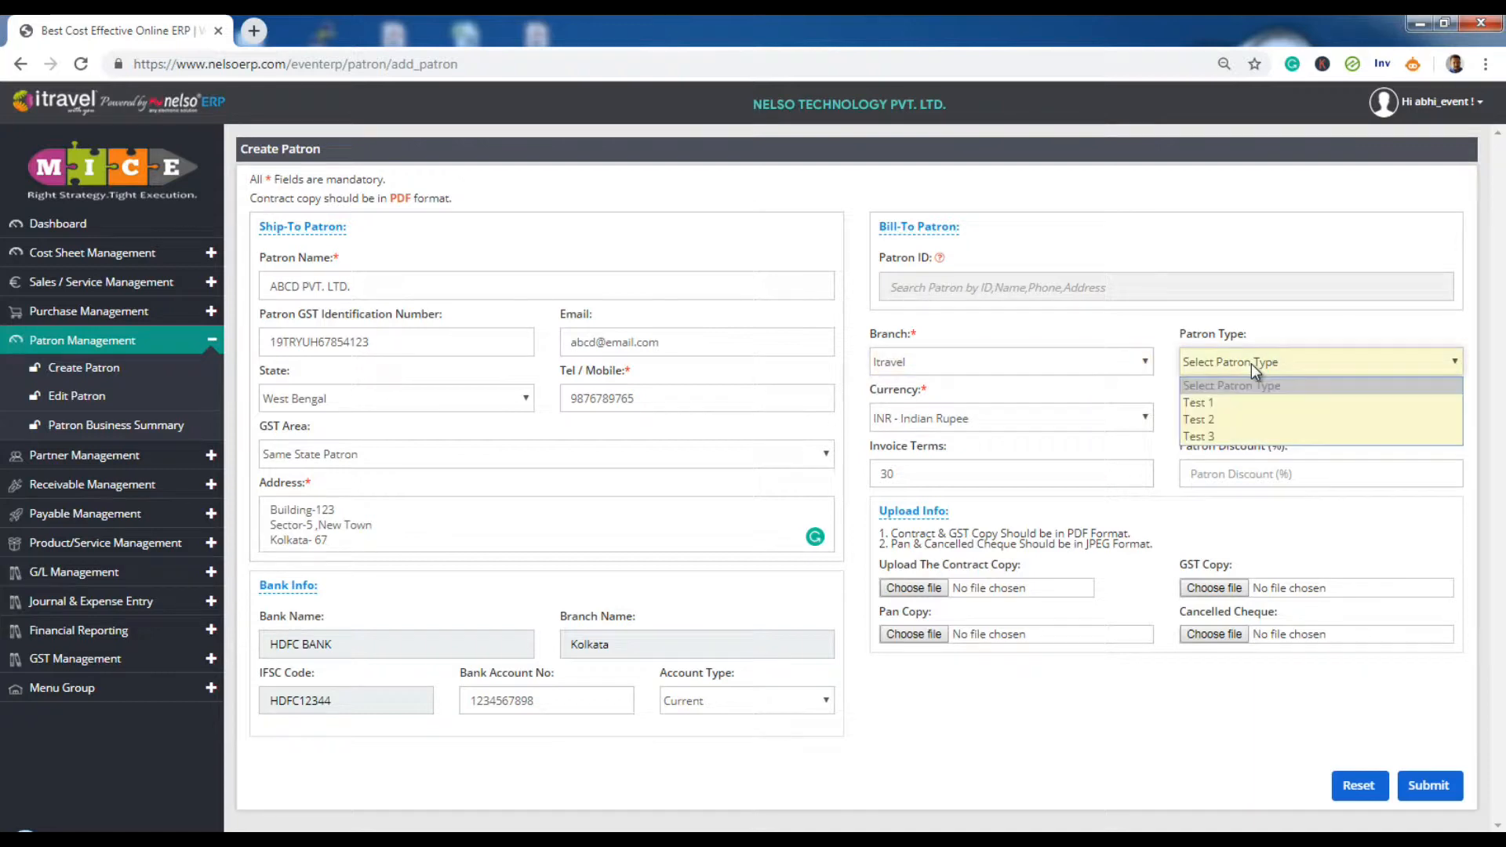
left_click(1222, 403)
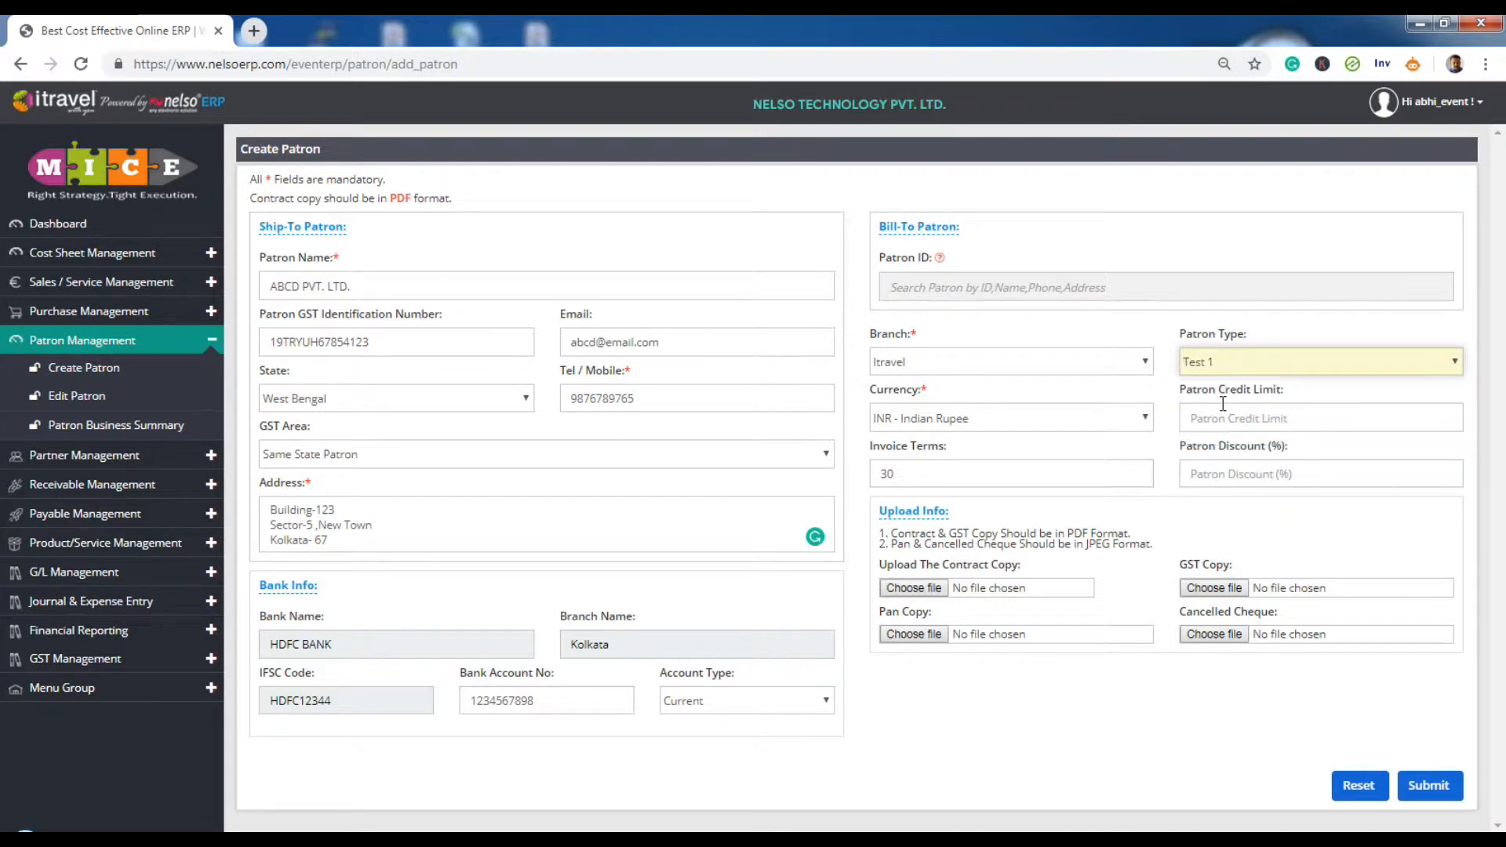
- Keep INR - Indian Rupee as currency and enter a patron credit limit of 1000000
left_click(996, 425)
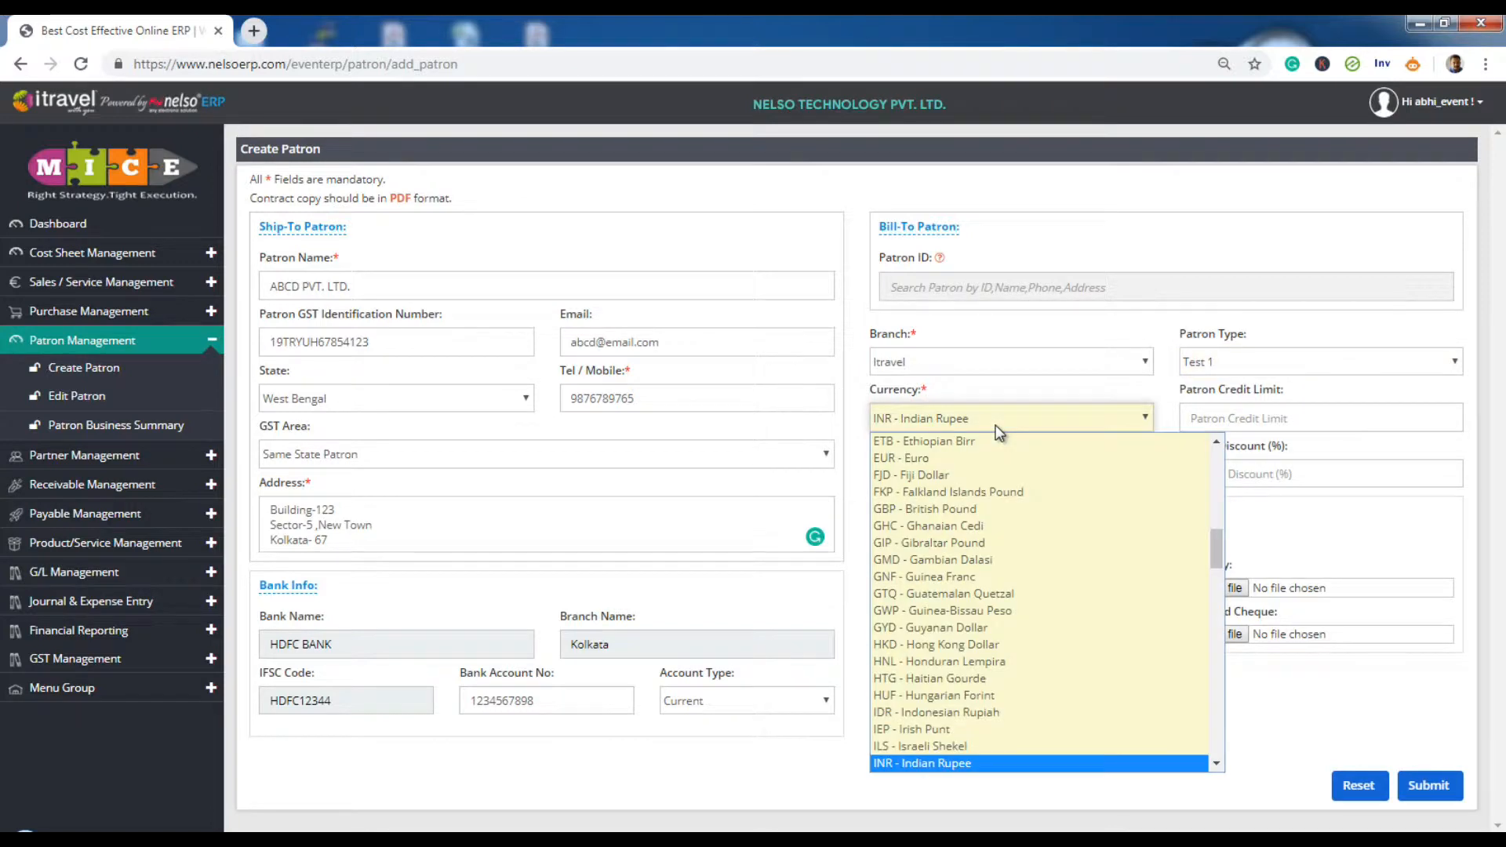
left_click(999, 427)
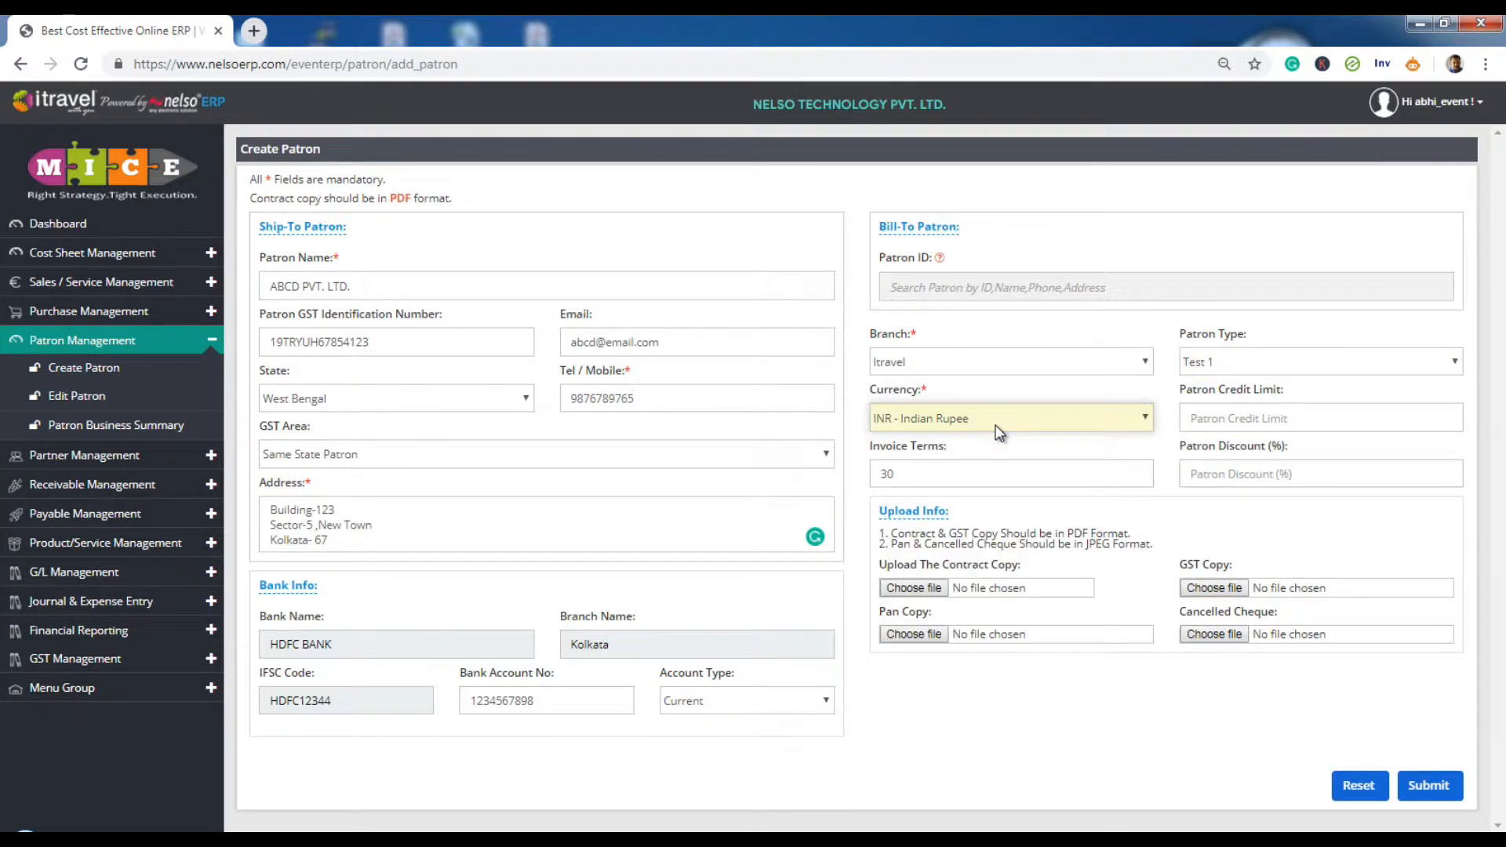
left_click(1249, 424)
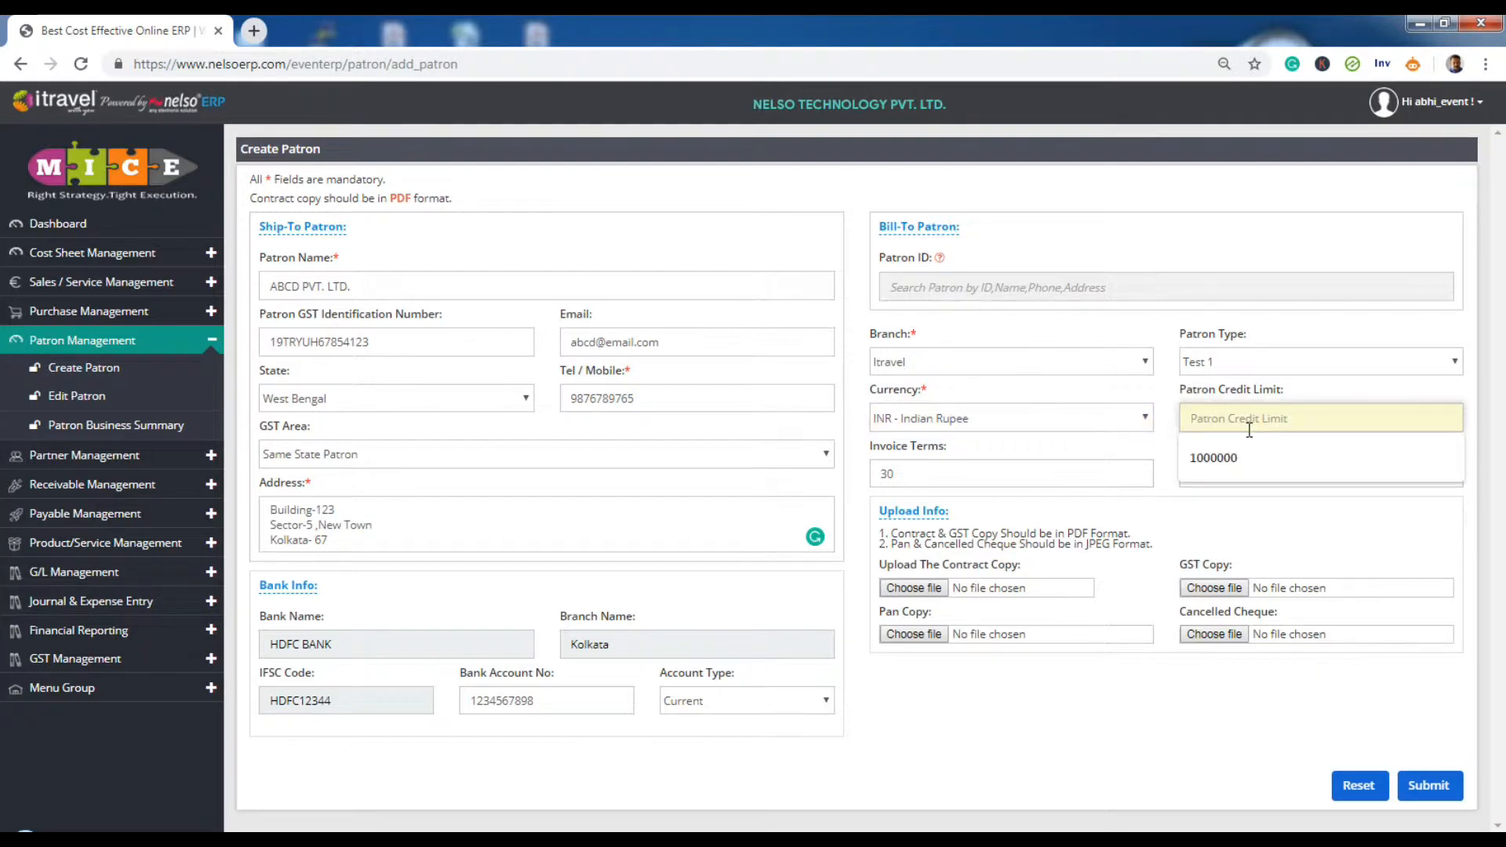
left_click(1224, 461)
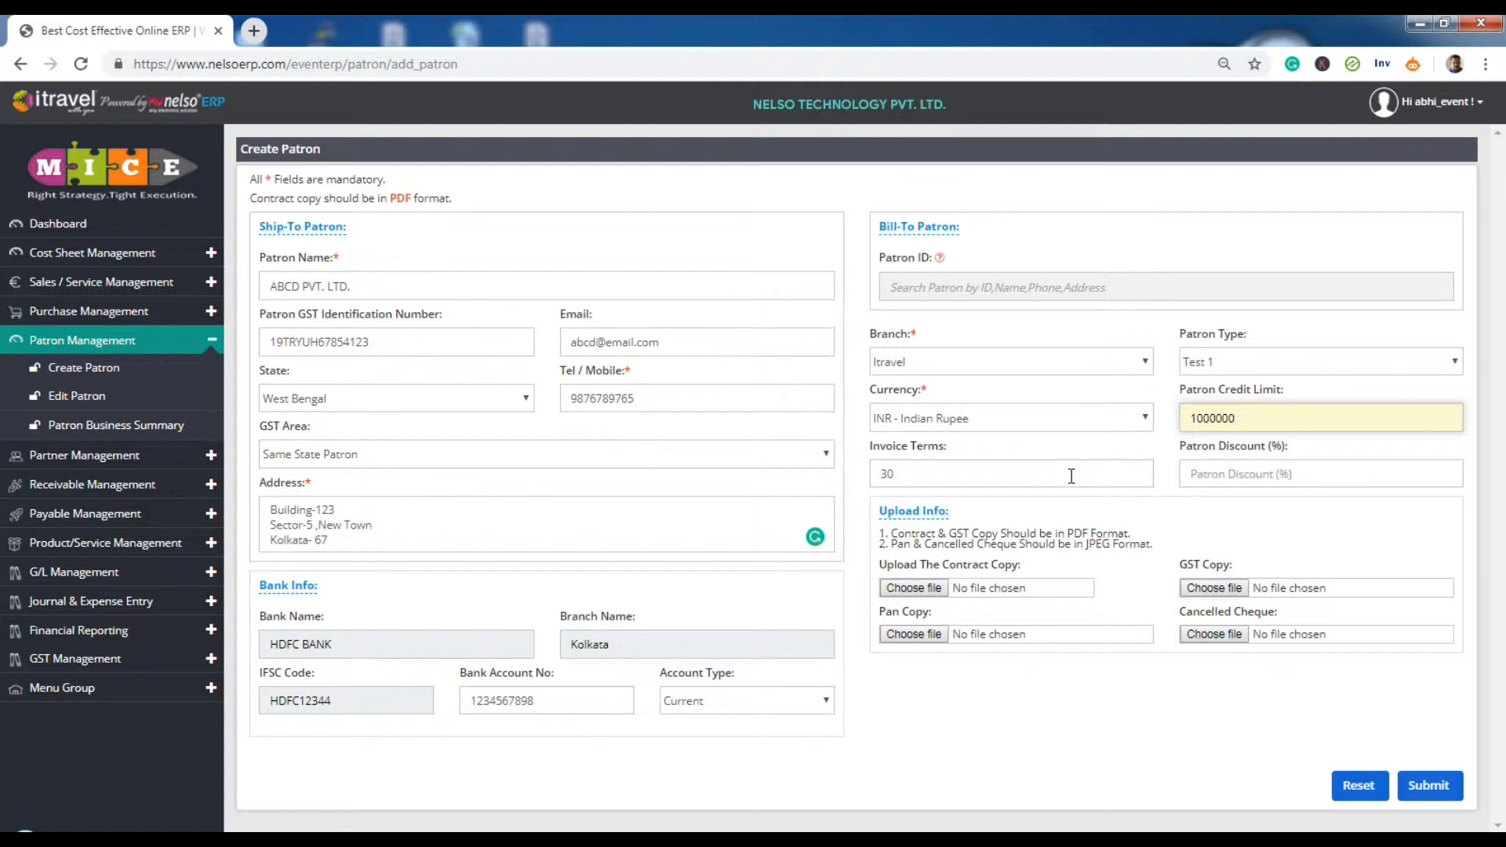
- Set the patron discount to 2% and begin attaching the contract copy file
left_click(1202, 480)
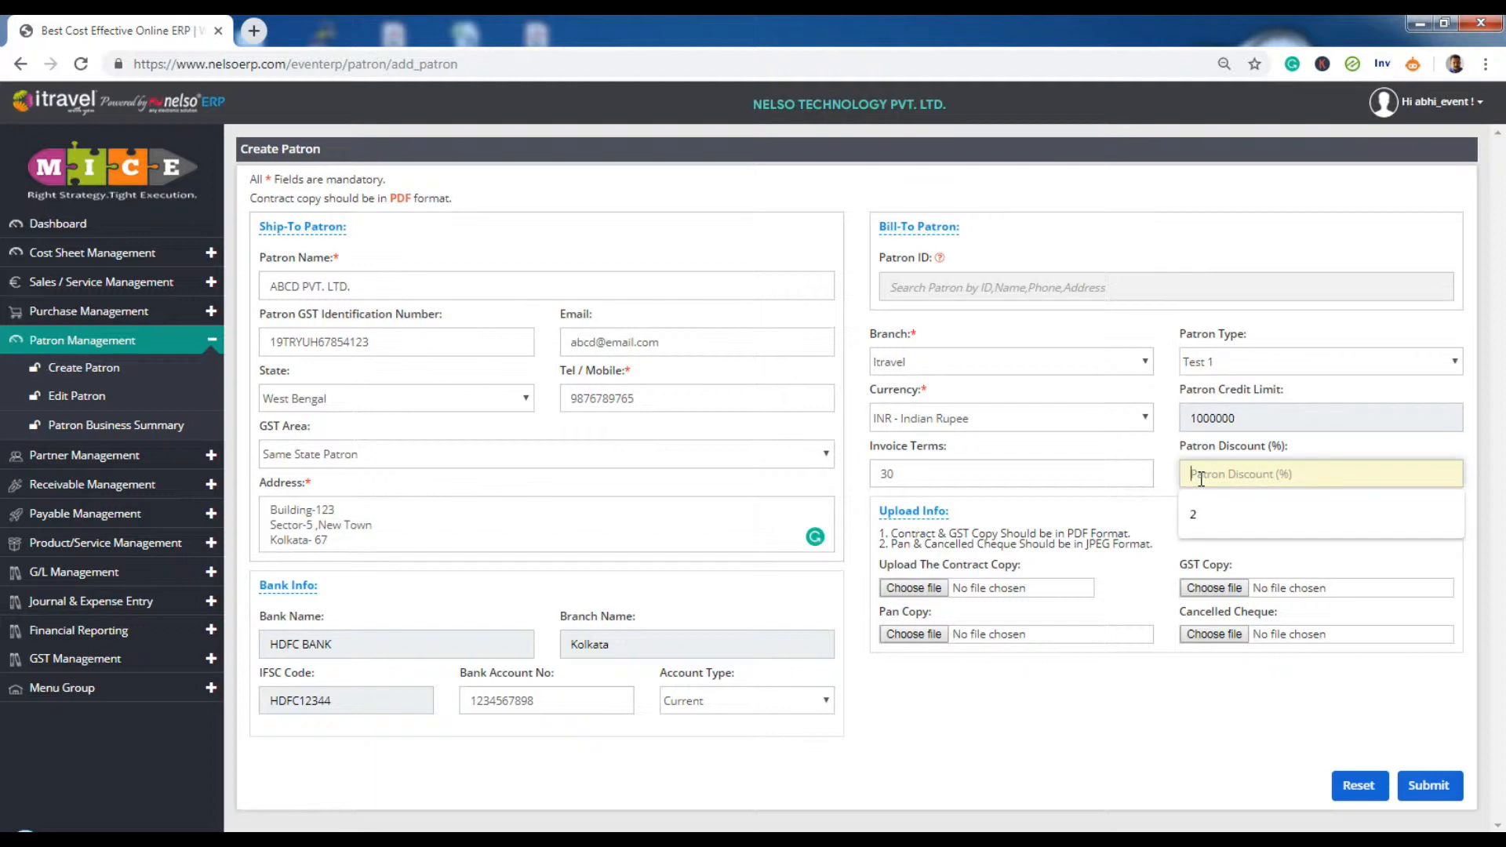
left_click(1191, 514)
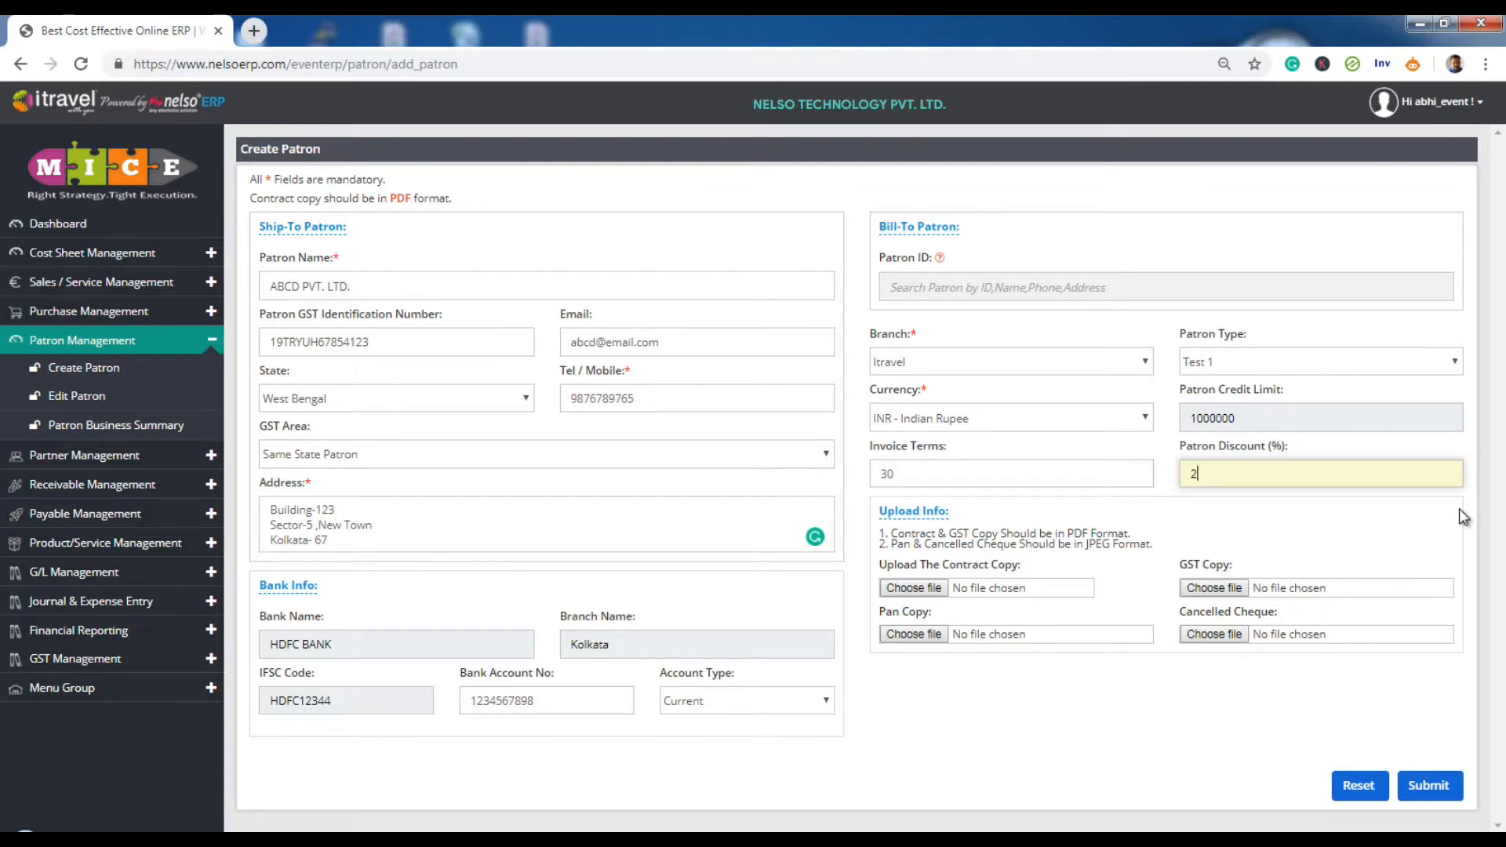
left_click(915, 589)
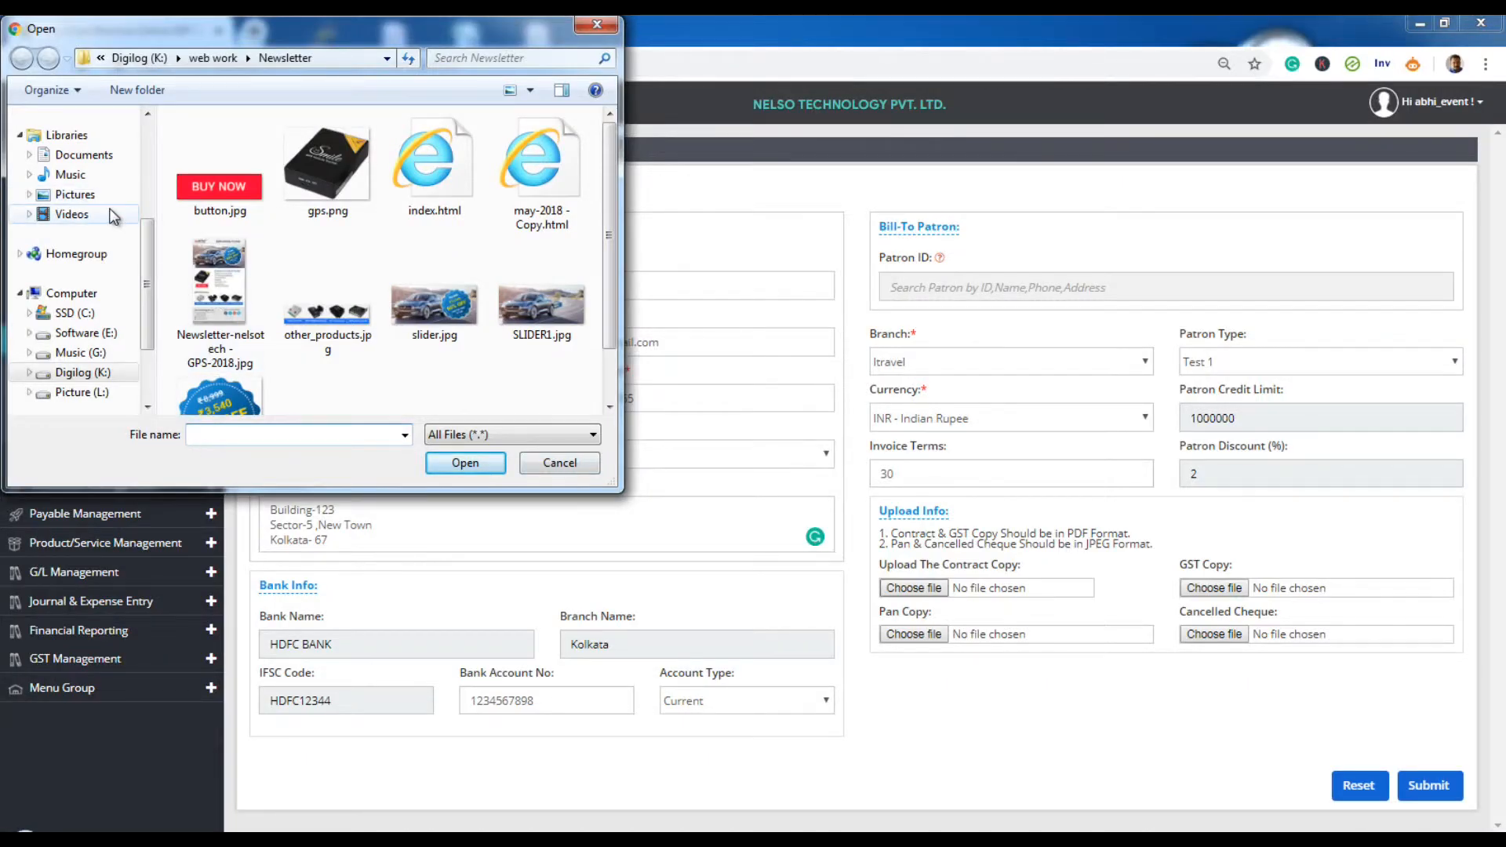
left_click(559, 465)
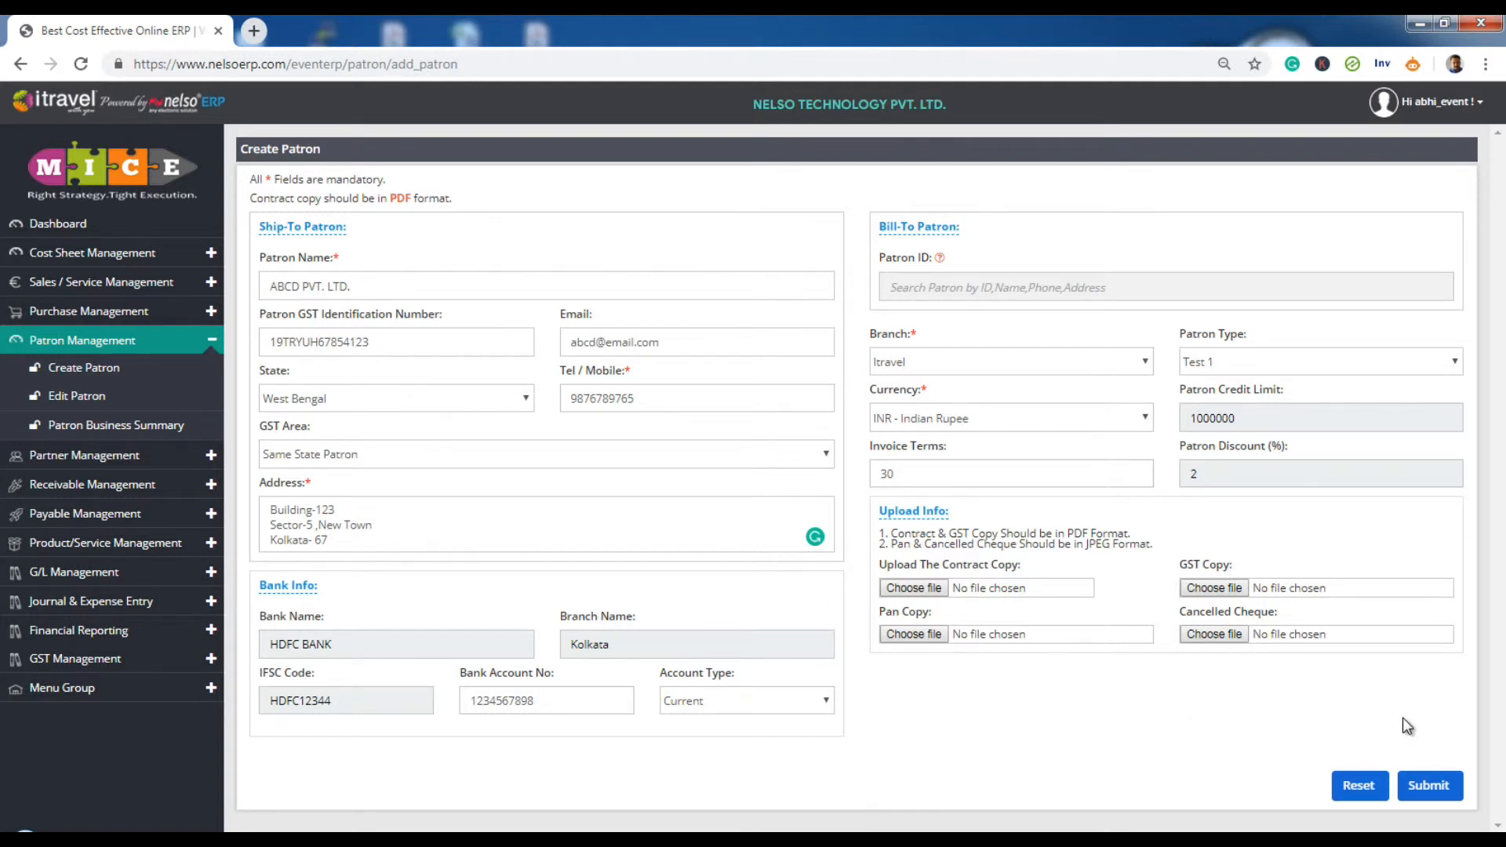
- Submit the completed patron record for ABCD PVT. LTD. with the Submit button
left_click(1431, 793)
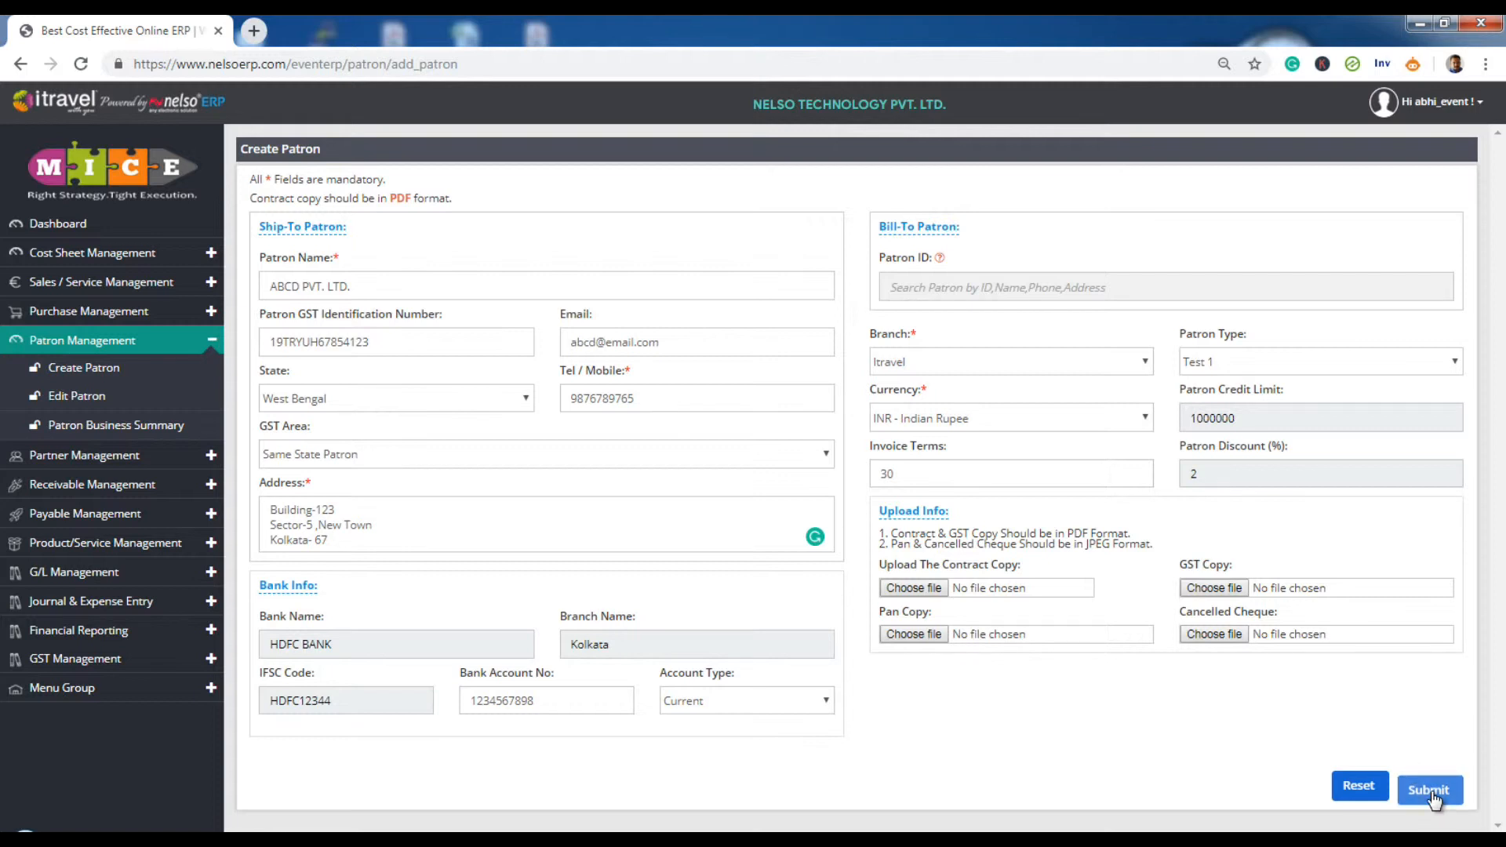